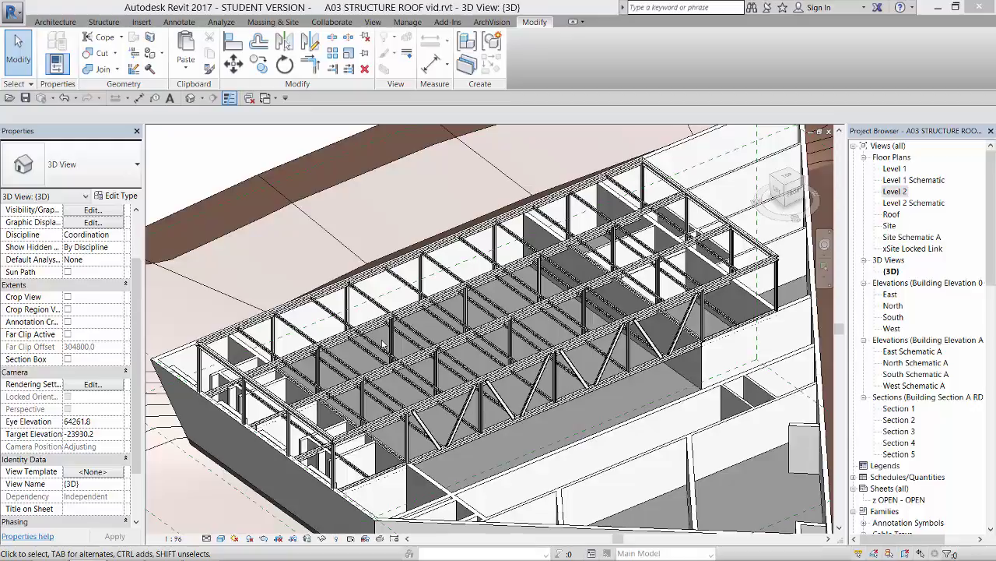
# Step: Open the Roof floor plan from the Project Browser's Floor Plans list
pyautogui.doubleClick(892, 214)
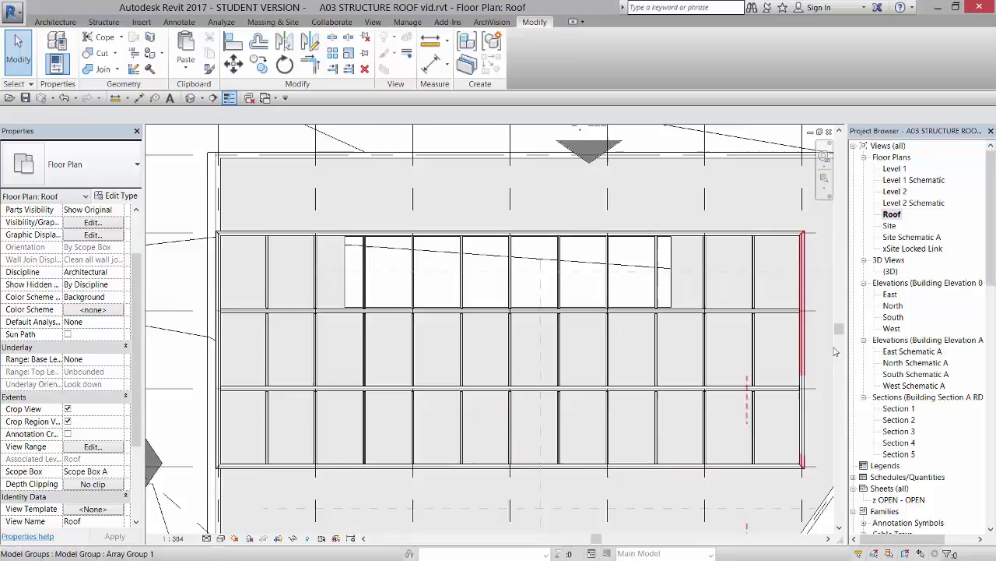
# Step: Start a Roof by Footprint sketch using the Basic Roof 0 Generic - 12" White type
pyautogui.click(55, 22)
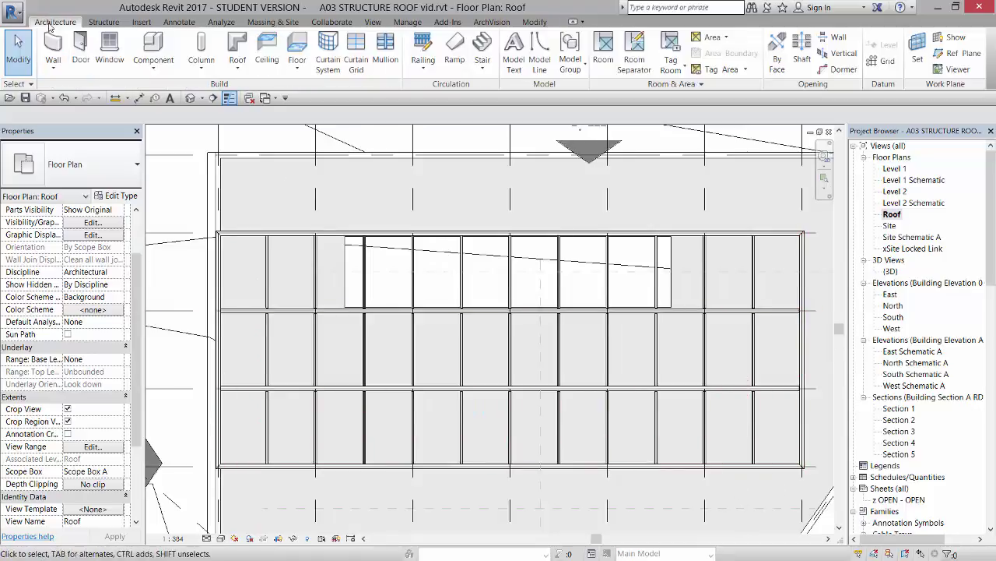
pyautogui.click(239, 64)
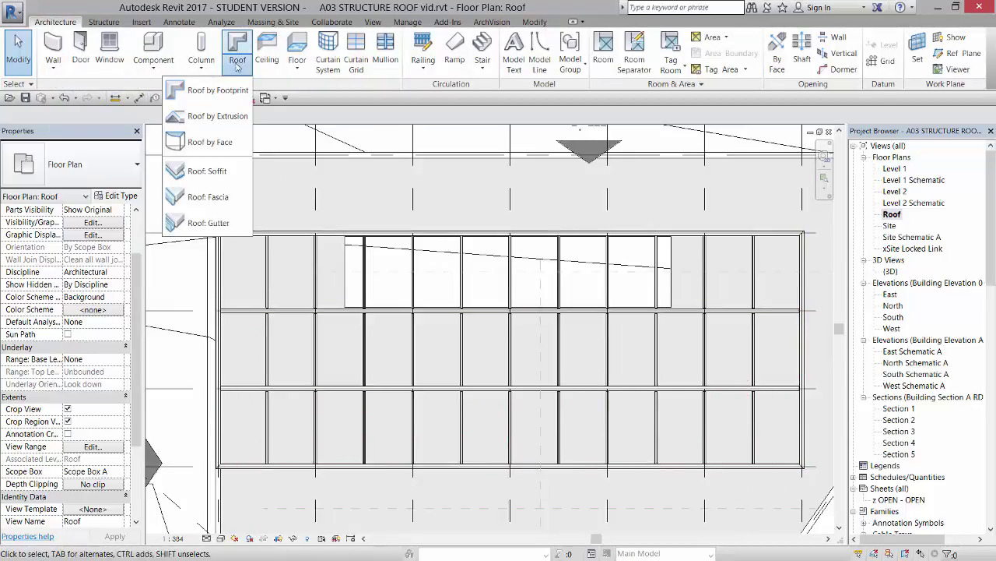
pyautogui.click(226, 91)
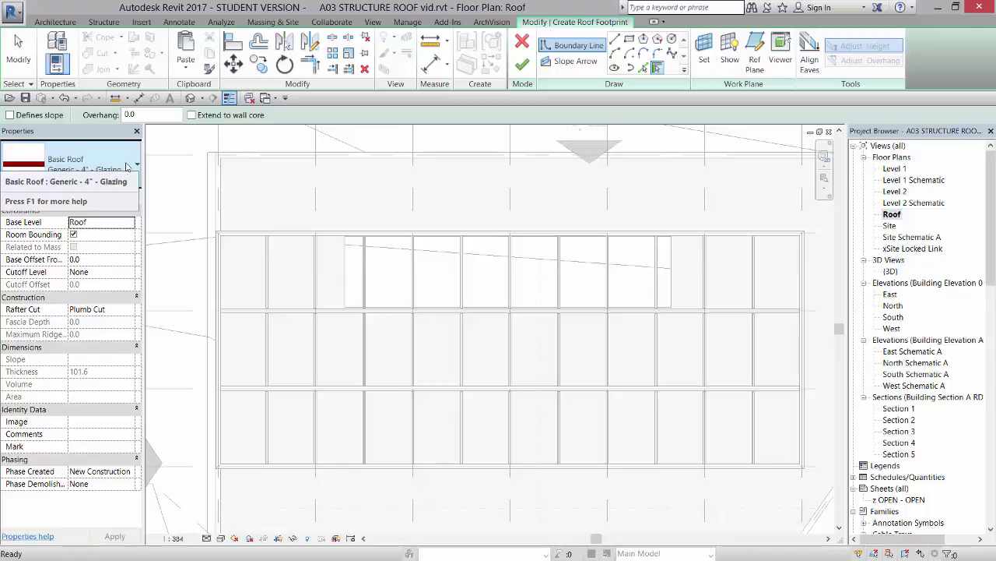
pyautogui.click(127, 167)
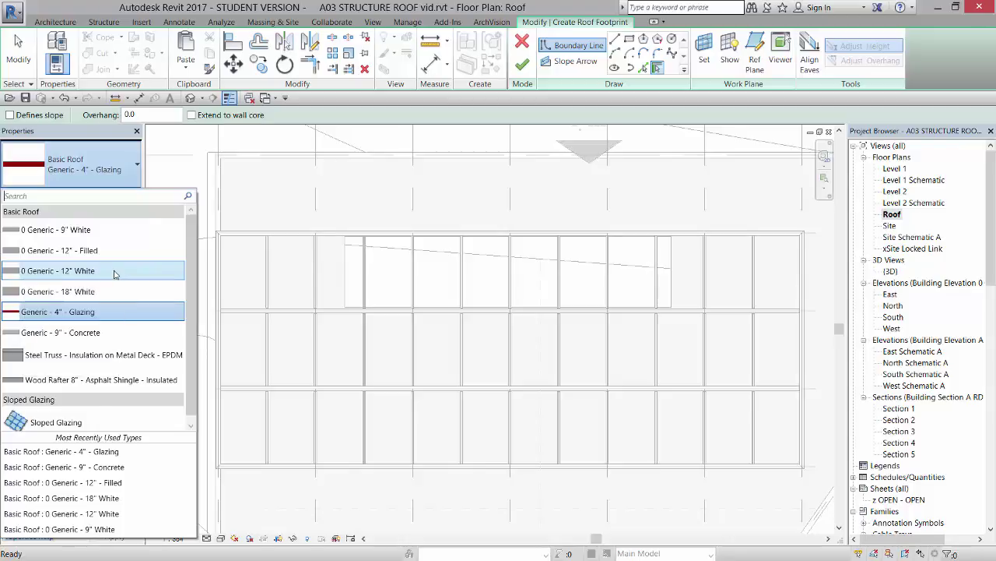
pyautogui.click(114, 271)
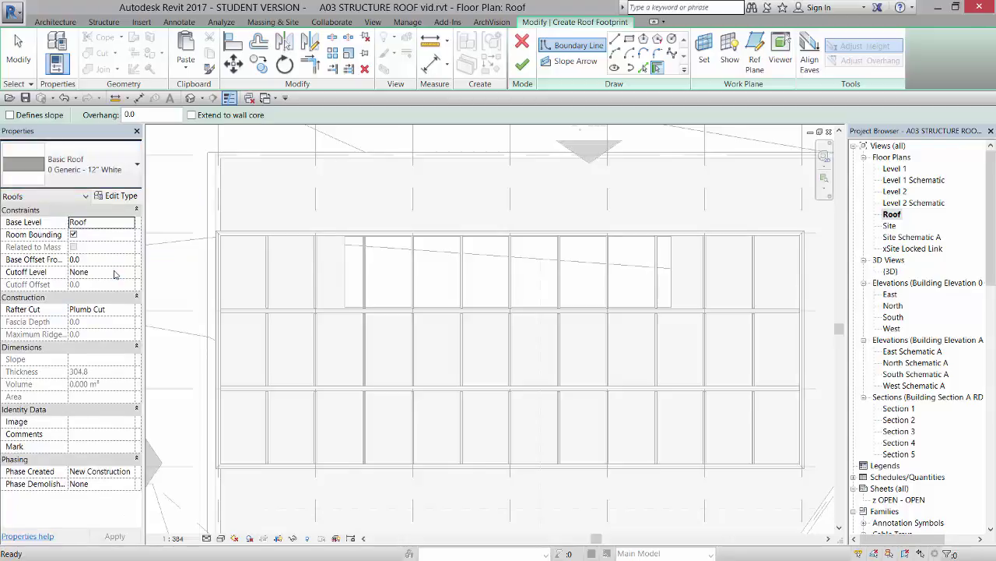
# Step: Duplicate the roof type and name the copy '0 Generic - 280mm'
pyautogui.click(119, 196)
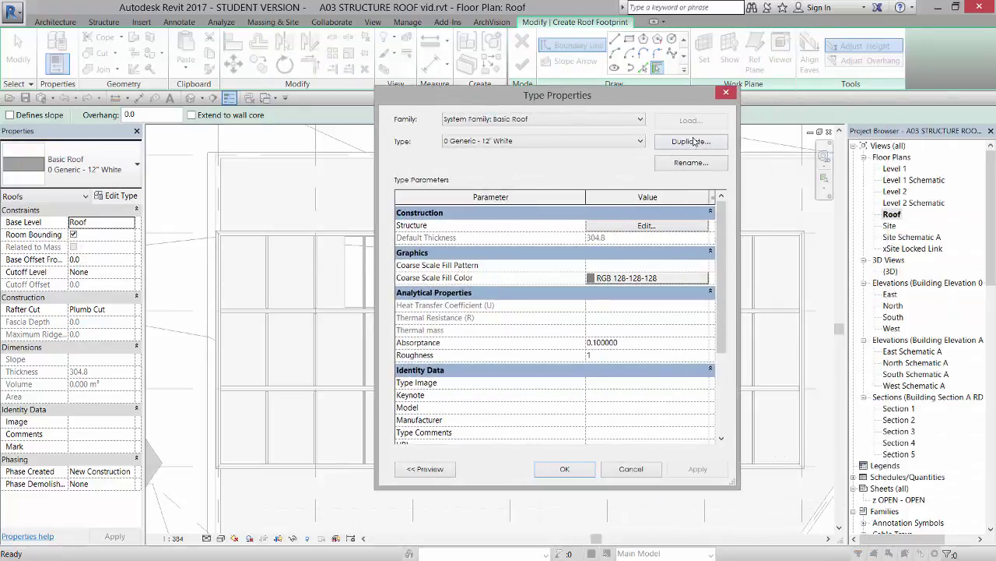
pyautogui.click(699, 143)
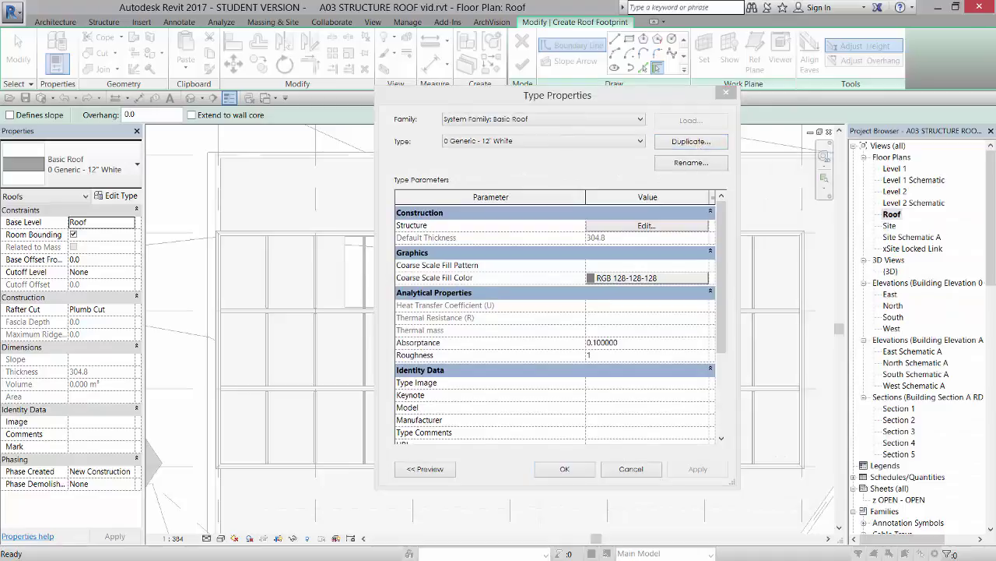
pyautogui.moveTo(612, 234); pyautogui.dragTo(576, 235)
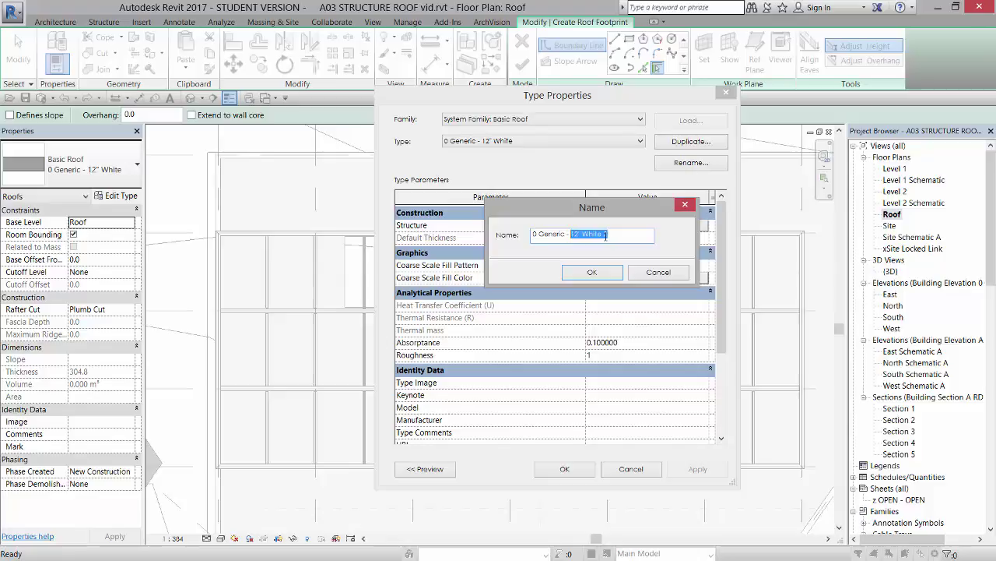
pyautogui.write('2')
pyautogui.click(605, 274)
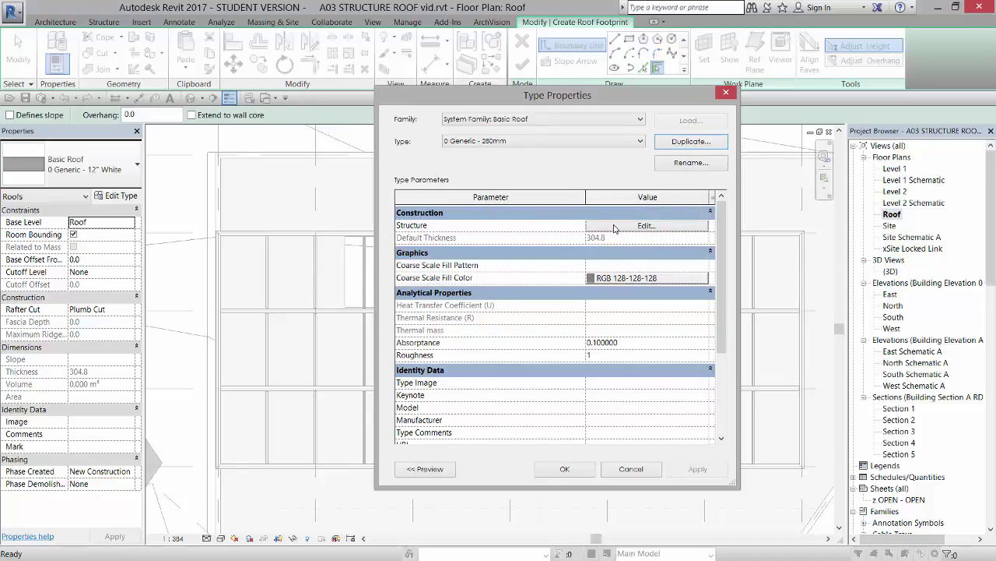
# Step: Set the new type's structure layer thickness to 280 and apply it
pyautogui.click(614, 226)
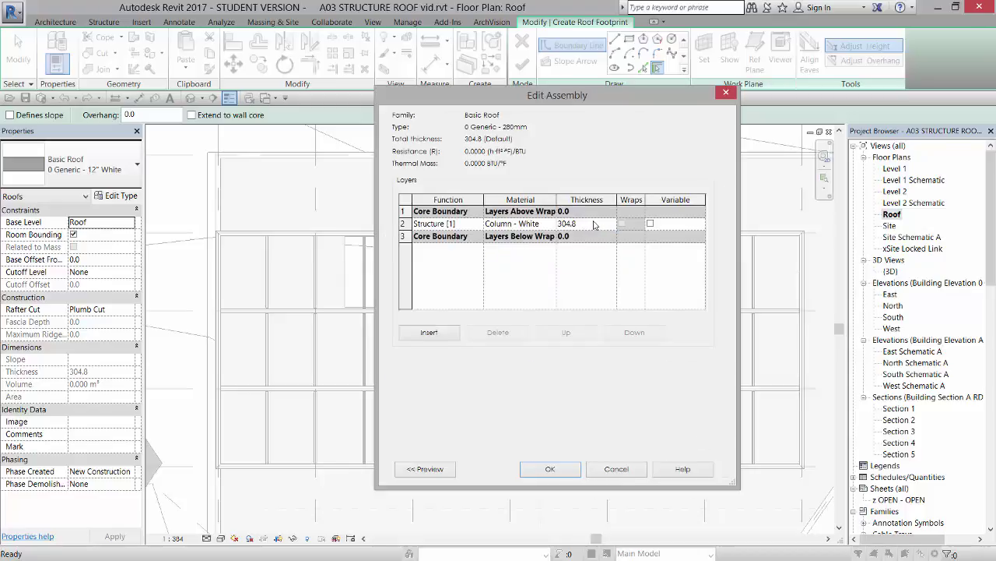
pyautogui.click(593, 223)
pyautogui.write('280')
pyautogui.click(552, 469)
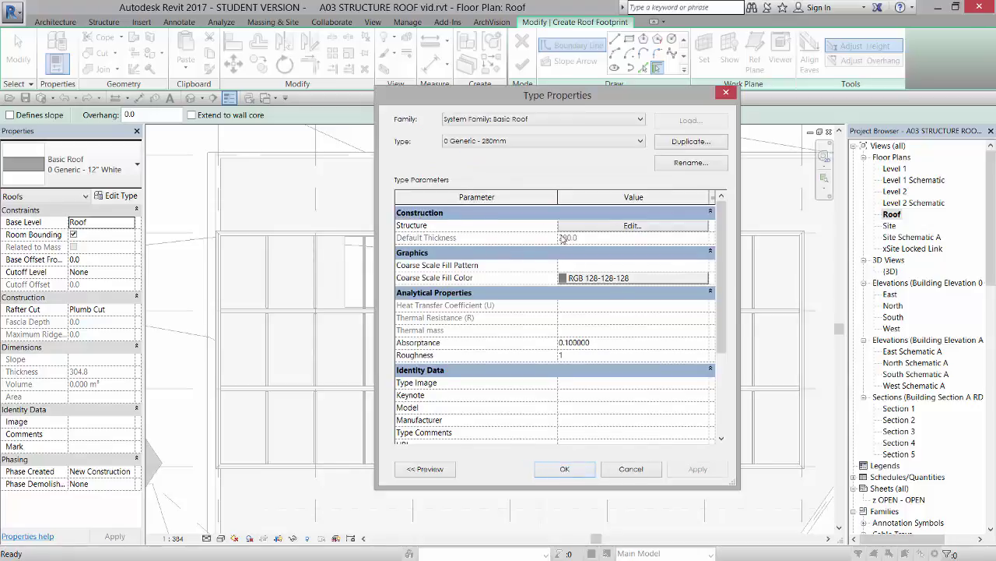
pyautogui.click(565, 469)
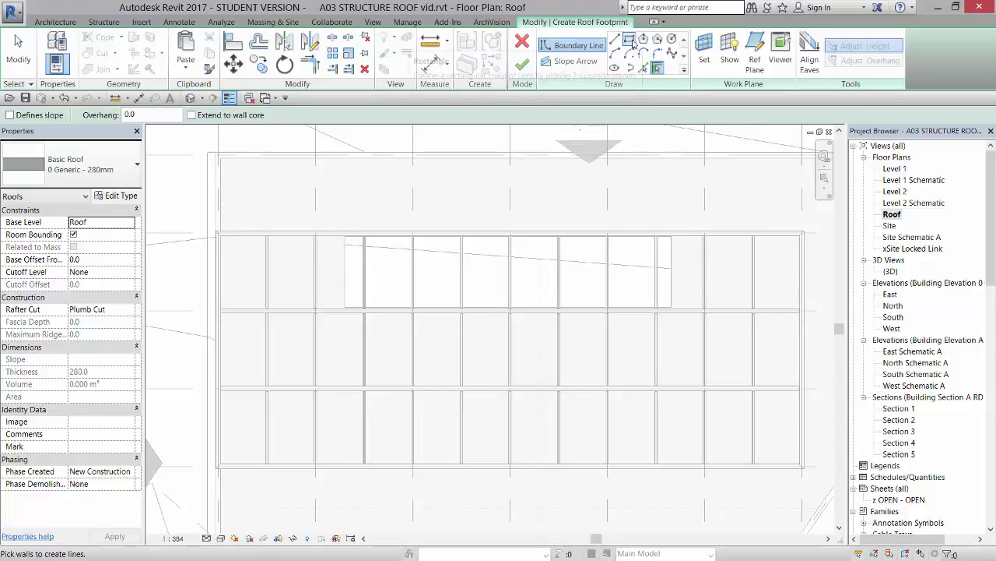
# Step: Draw a rectangular footprint from the top-left to bottom-right beam corners and finish the roof
pyautogui.click(631, 41)
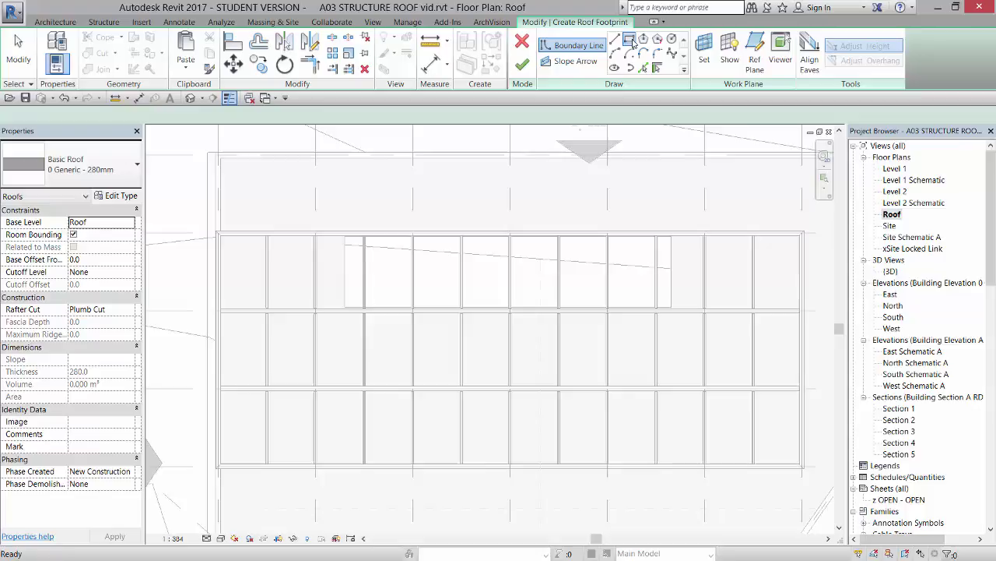
pyautogui.click(216, 231)
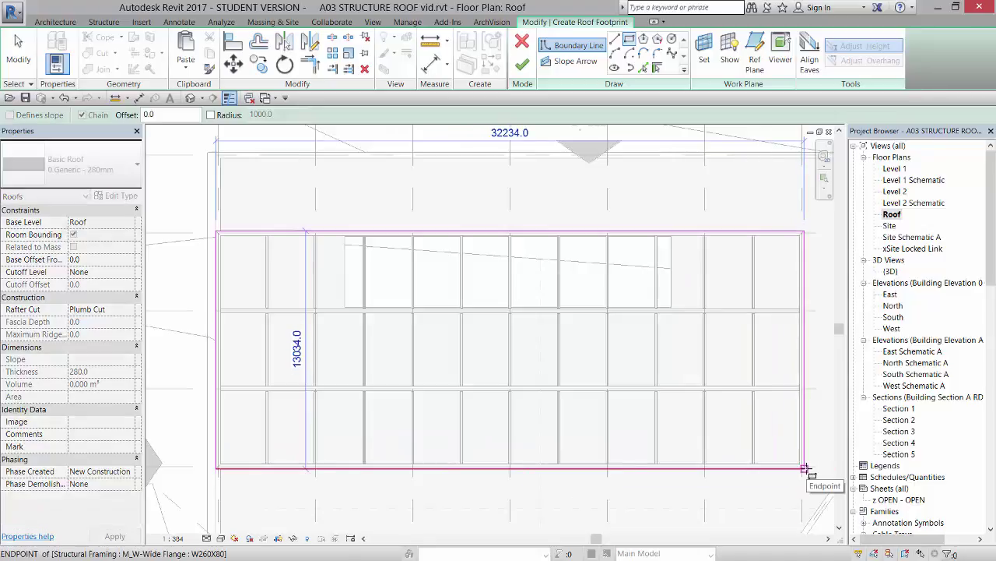
pyautogui.click(805, 468)
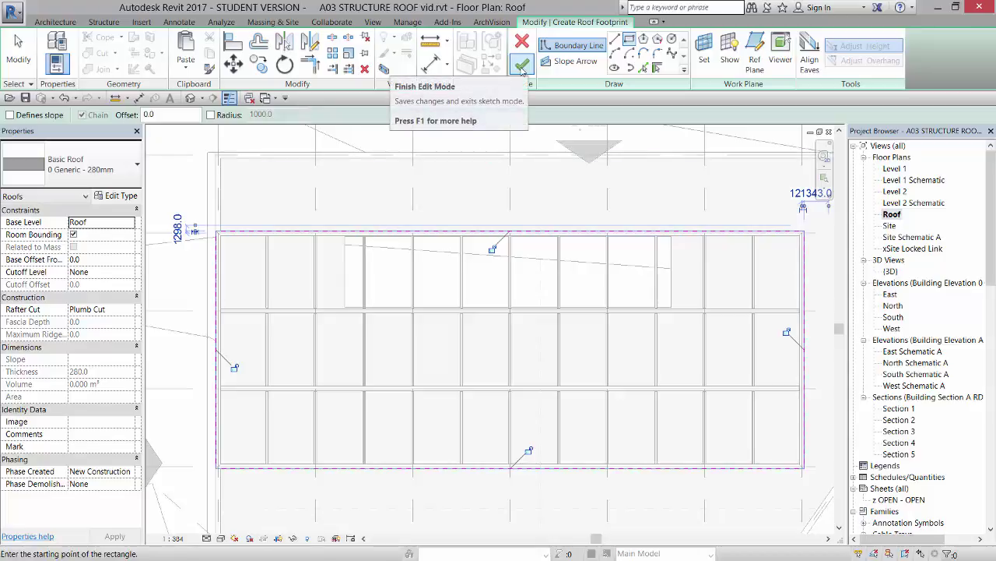
pyautogui.click(522, 67)
# Step: Open Section 5 via the Level 1 plan and zoom to the roof slab above the beams
pyautogui.scroll(-3, 524, 351)
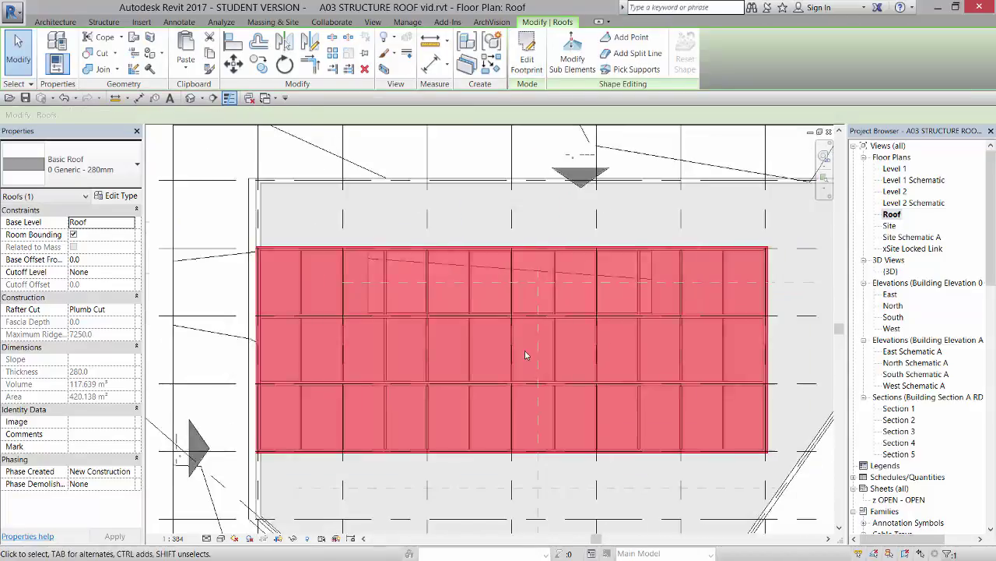
pyautogui.scroll(-2, 525, 351)
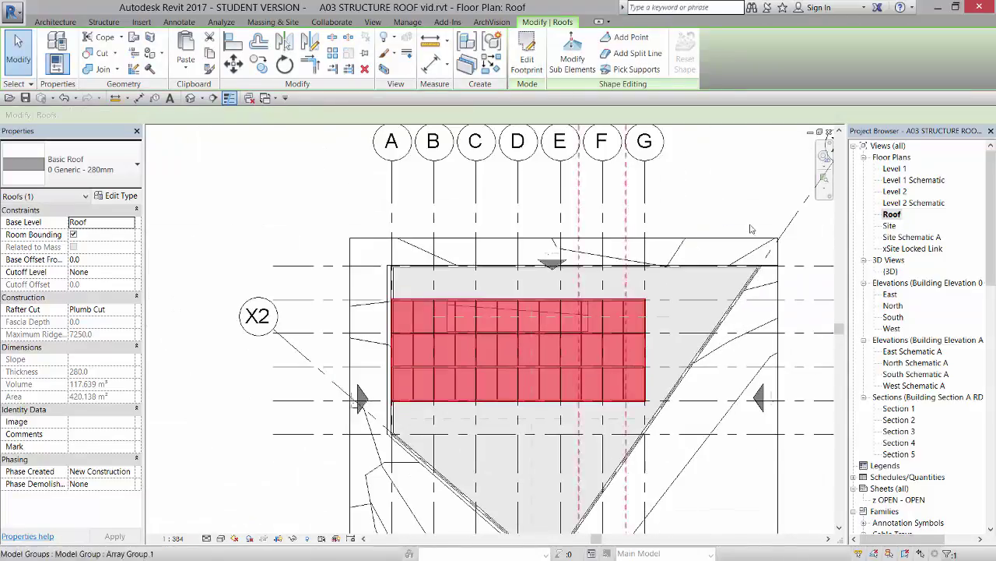
pyautogui.doubleClick(896, 169)
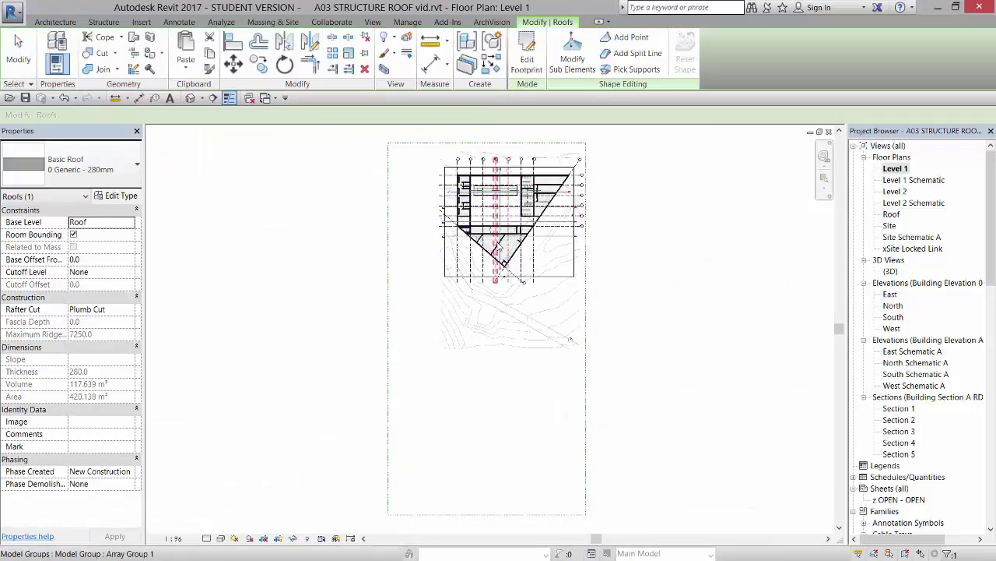
pyautogui.scroll(7, 498, 198)
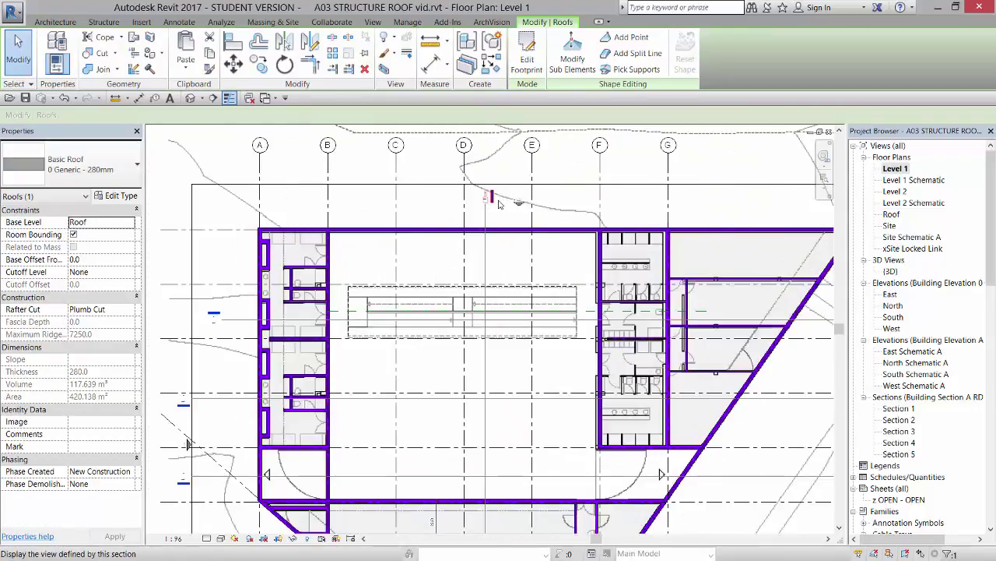
pyautogui.doubleClick(495, 202)
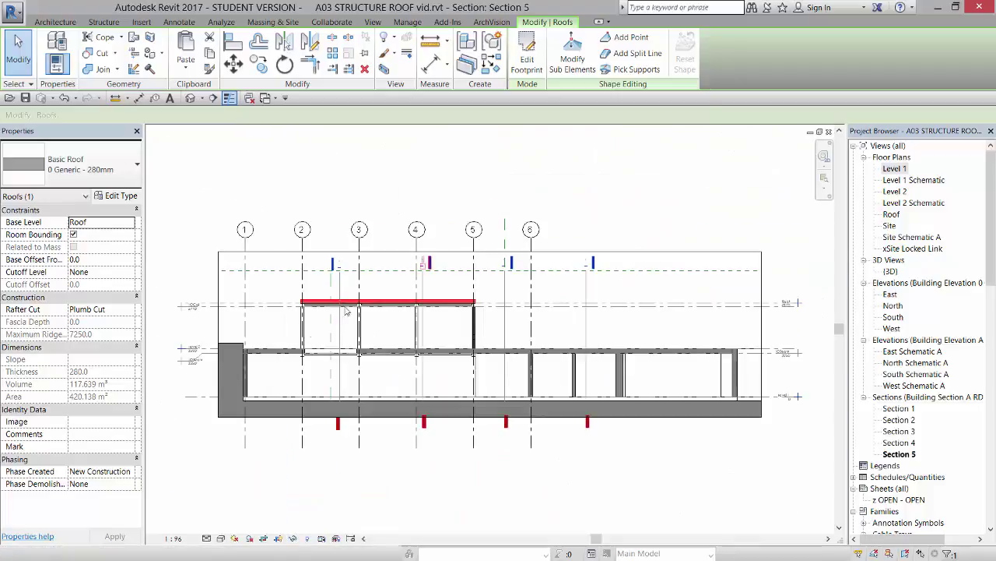
pyautogui.scroll(6, 285, 305)
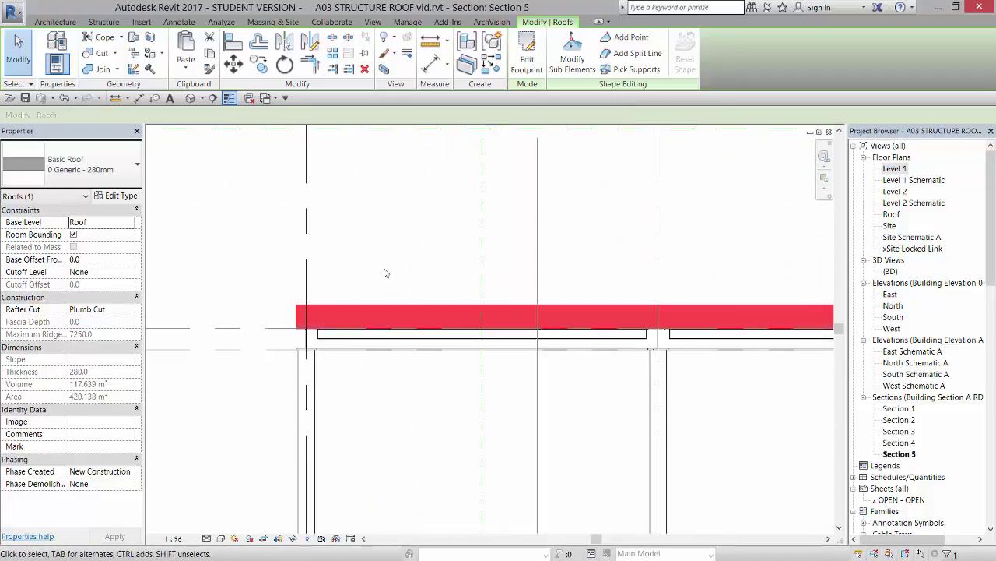
pyautogui.press('Escape')
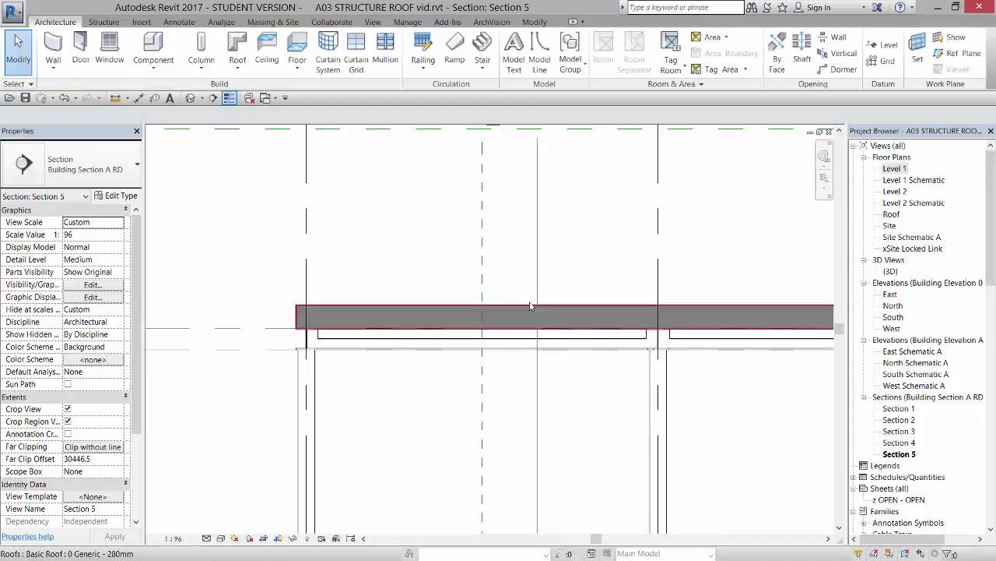
pyautogui.scroll(2, 530, 306)
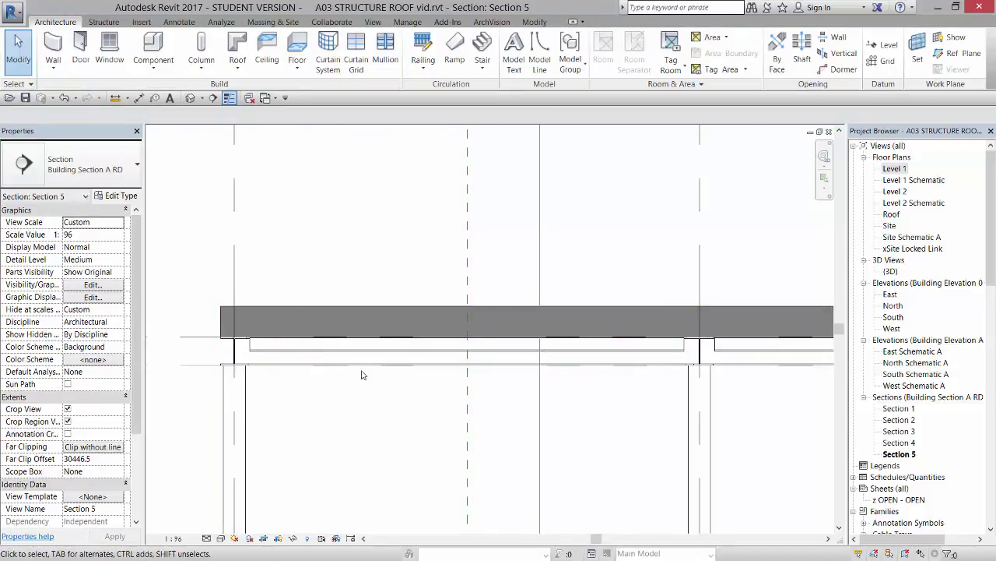
pyautogui.scroll(-2, 338, 341)
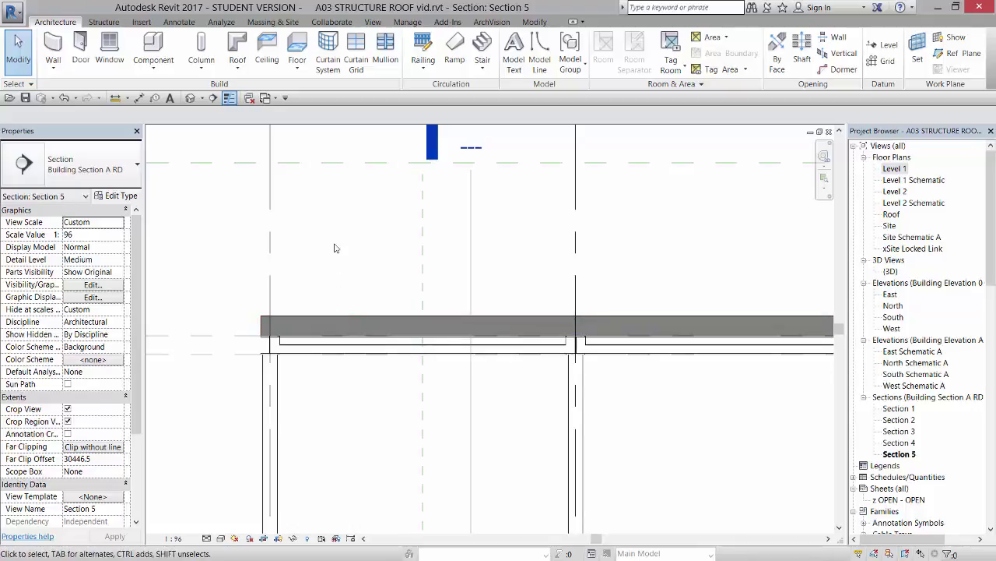
# Step: In the 3D view, unhide the hidden floor's category using Reveal Hidden Elements, then turn it off
pyautogui.click(190, 97)
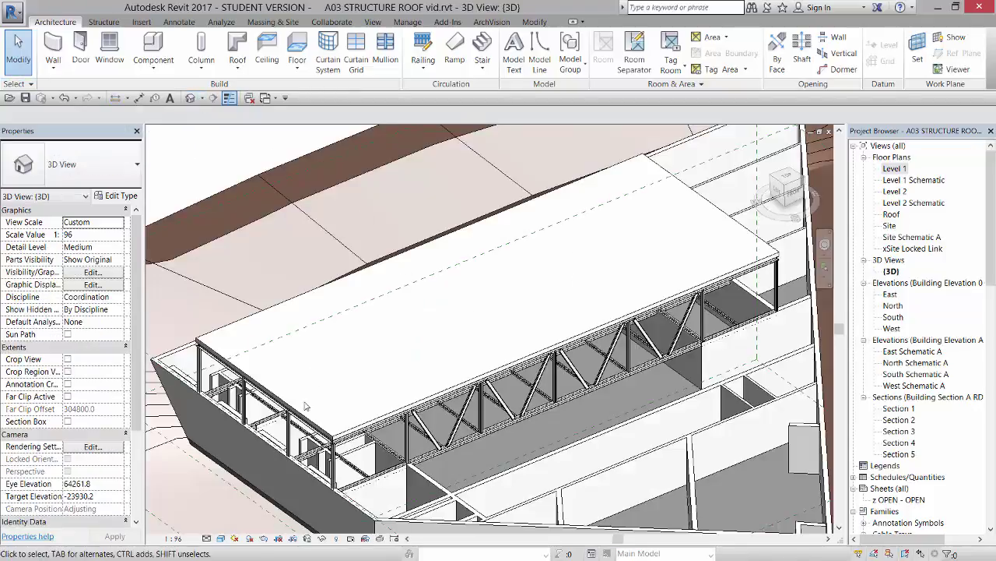
pyautogui.keyDown('shift'); pyautogui.moveTo(306, 406); pyautogui.dragTo(306, 520, button='middle'); pyautogui.keyUp('shift')
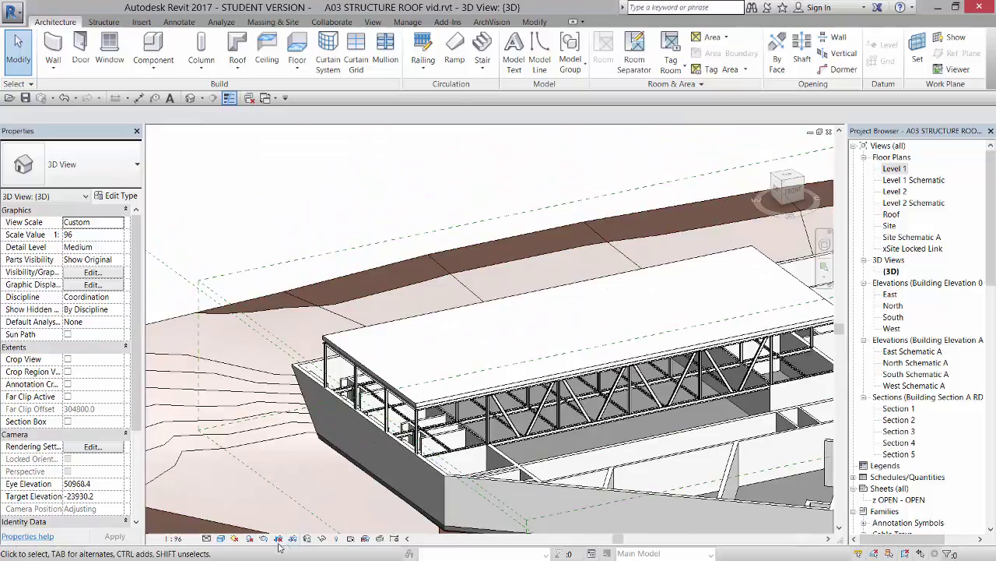
pyautogui.click(337, 539)
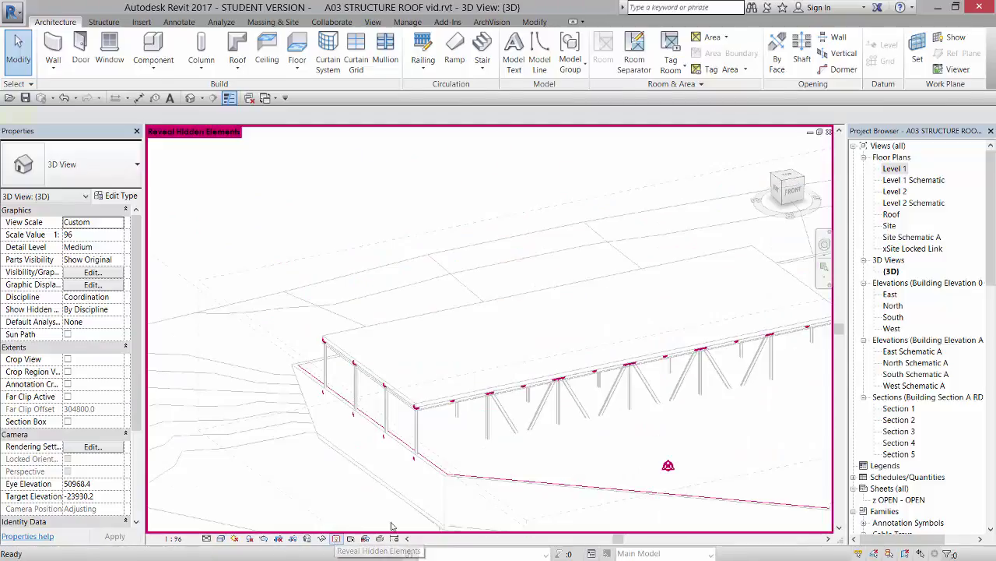
pyautogui.click(479, 477)
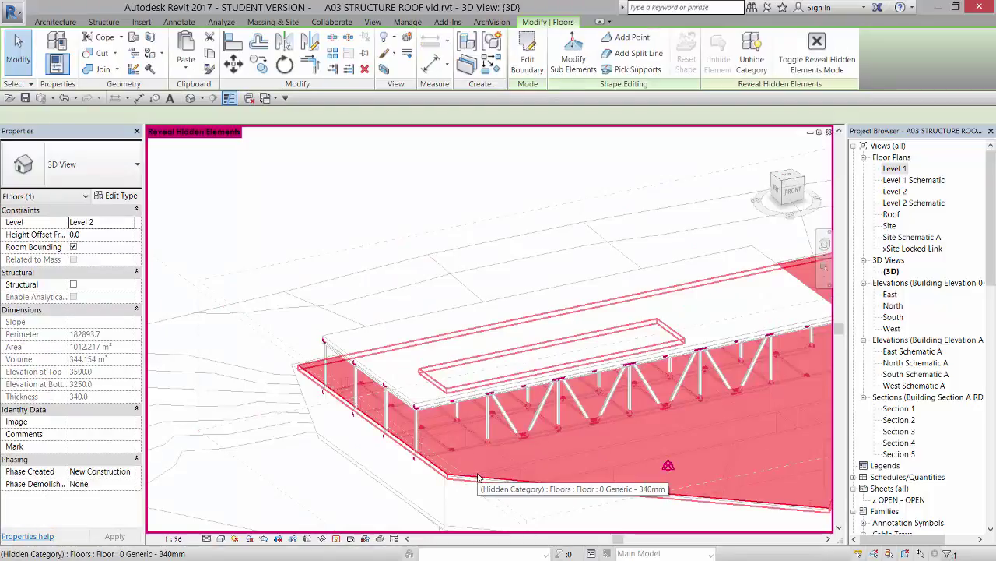
pyautogui.rightClick(478, 476)
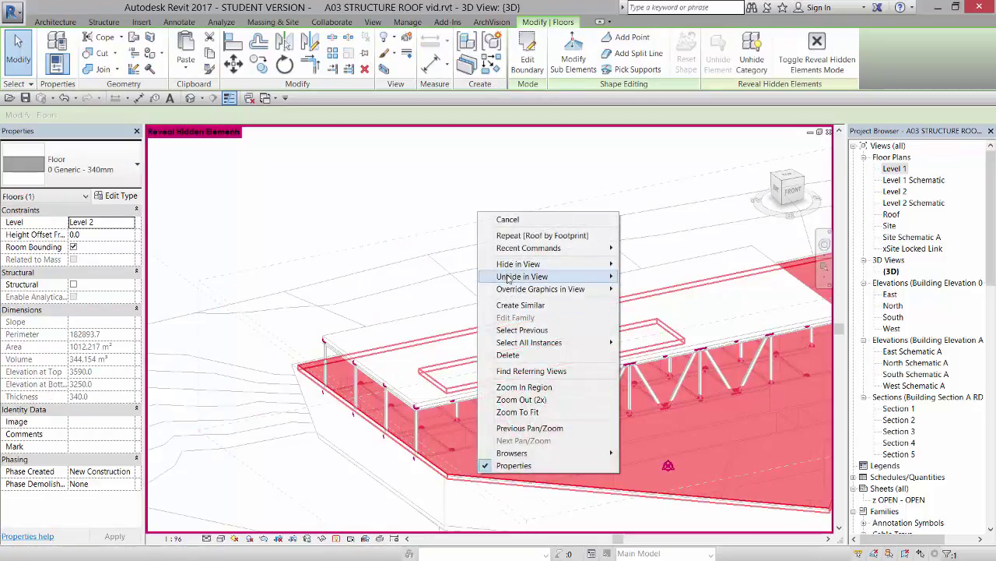
pyautogui.moveTo(517, 276)
pyautogui.click(430, 289)
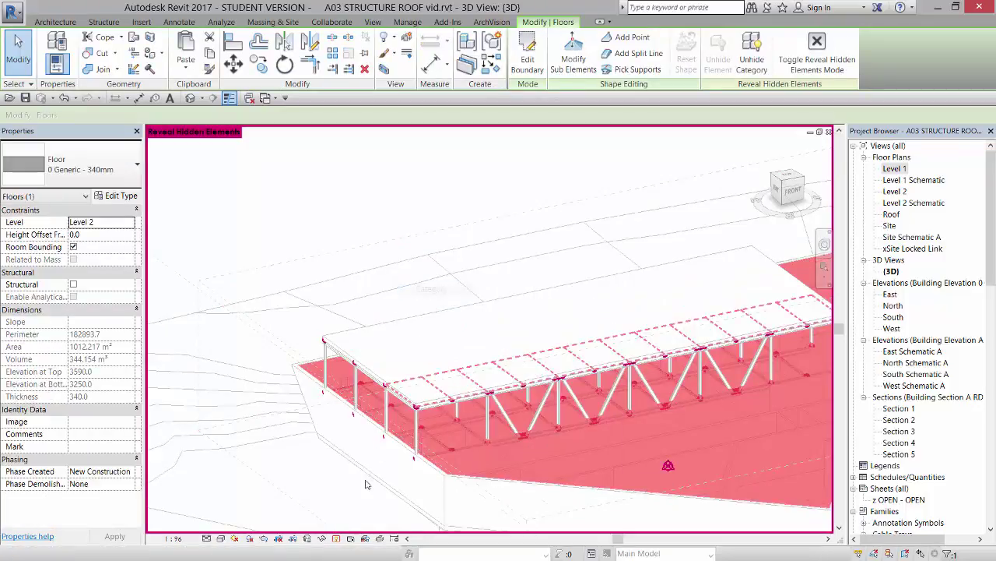
pyautogui.click(336, 538)
pyautogui.scroll(-3, 239, 318)
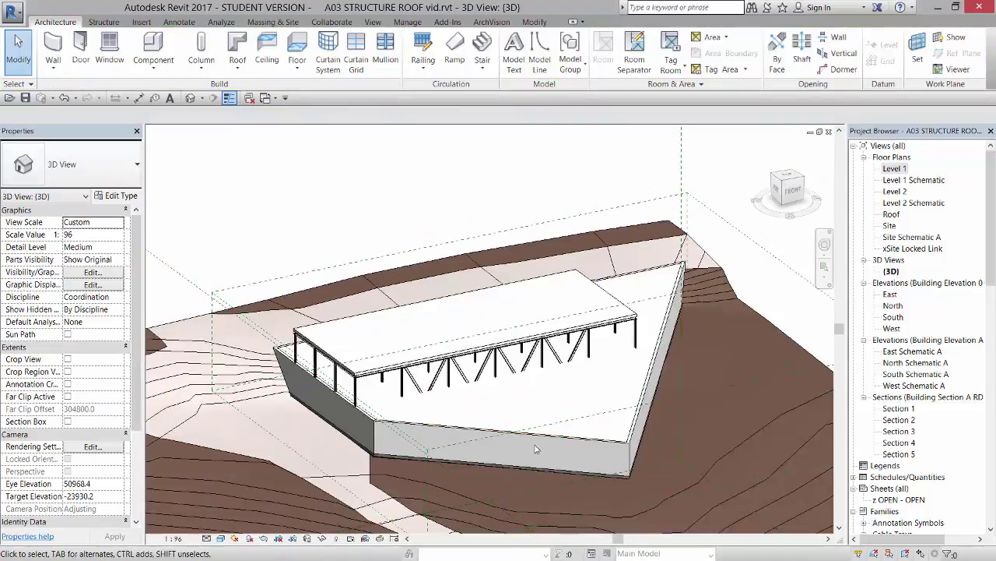
pyautogui.keyDown('shift'); pyautogui.moveTo(239, 318); pyautogui.dragTo(241, 444, button='middle'); pyautogui.keyUp('shift')
# Step: Start the Roof: Fascia tool with the Fascia-Flat 1x12 type
pyautogui.scroll(6, 241, 444)
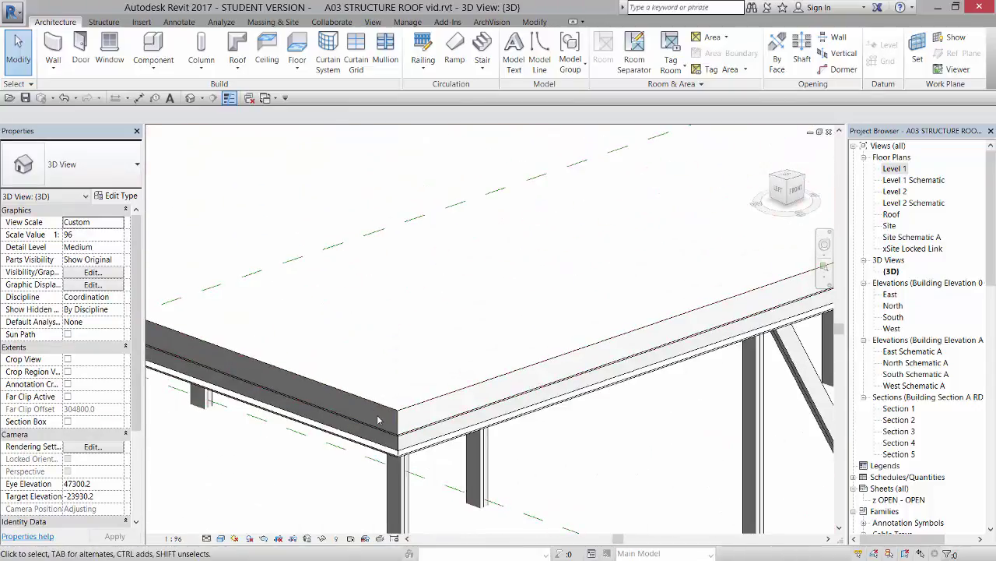
pyautogui.scroll(2, 379, 420)
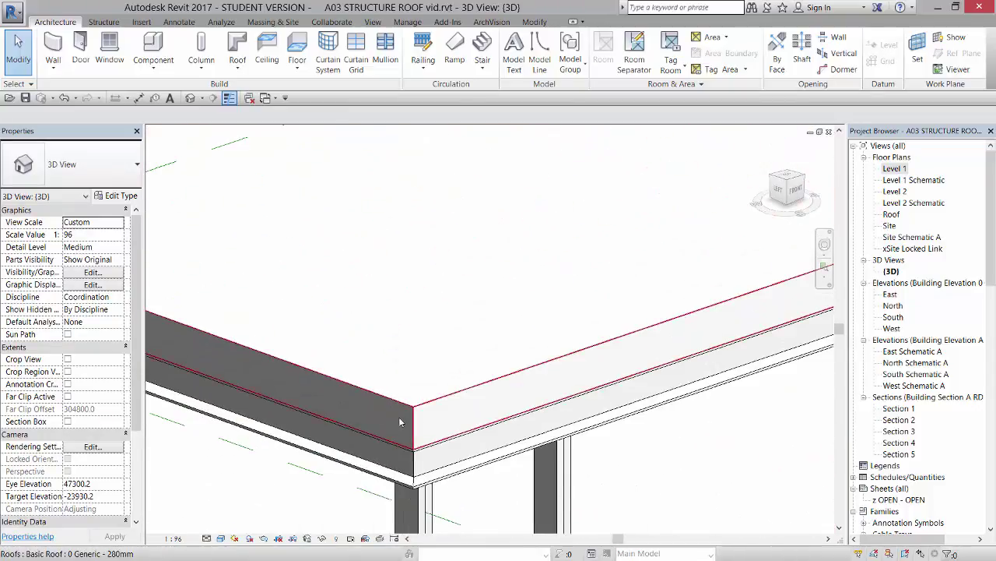
pyautogui.scroll(-3, 386, 415)
pyautogui.scroll(2, 187, 127)
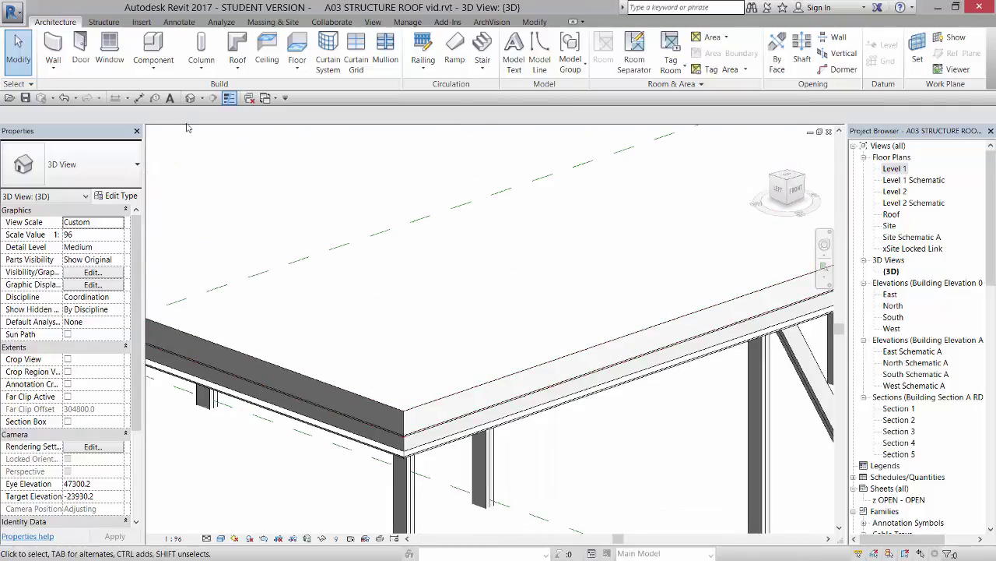
pyautogui.click(238, 70)
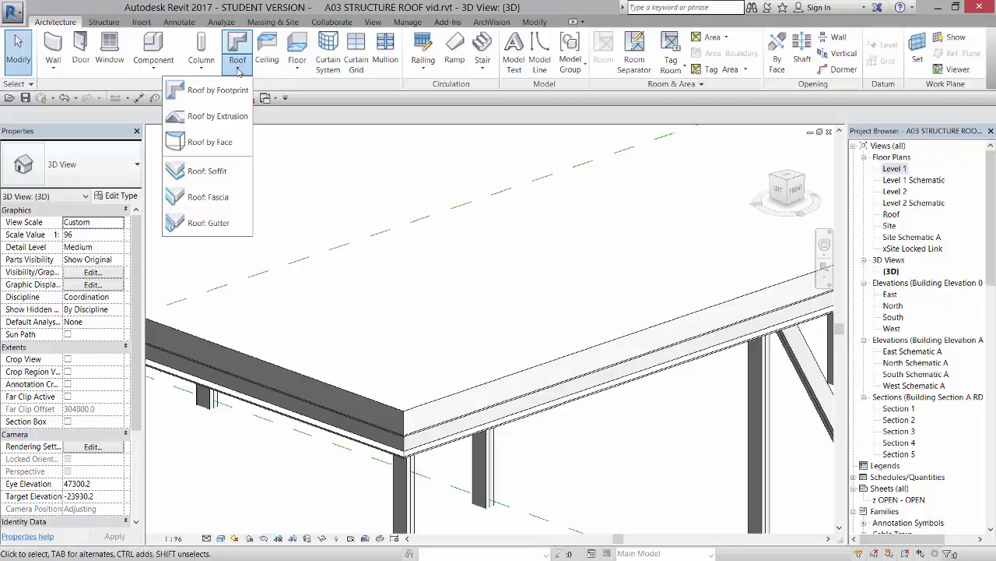
pyautogui.click(216, 200)
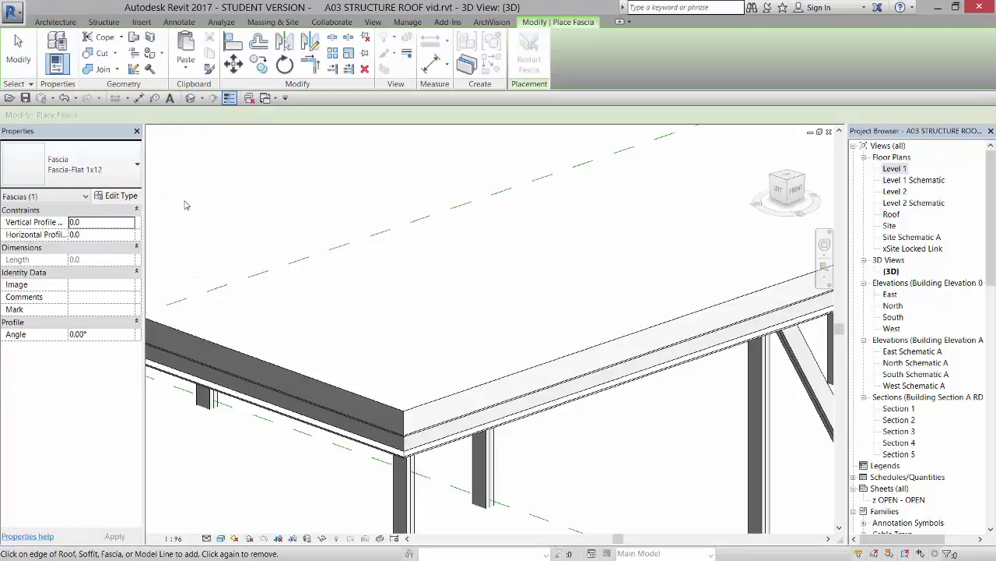
pyautogui.click(109, 166)
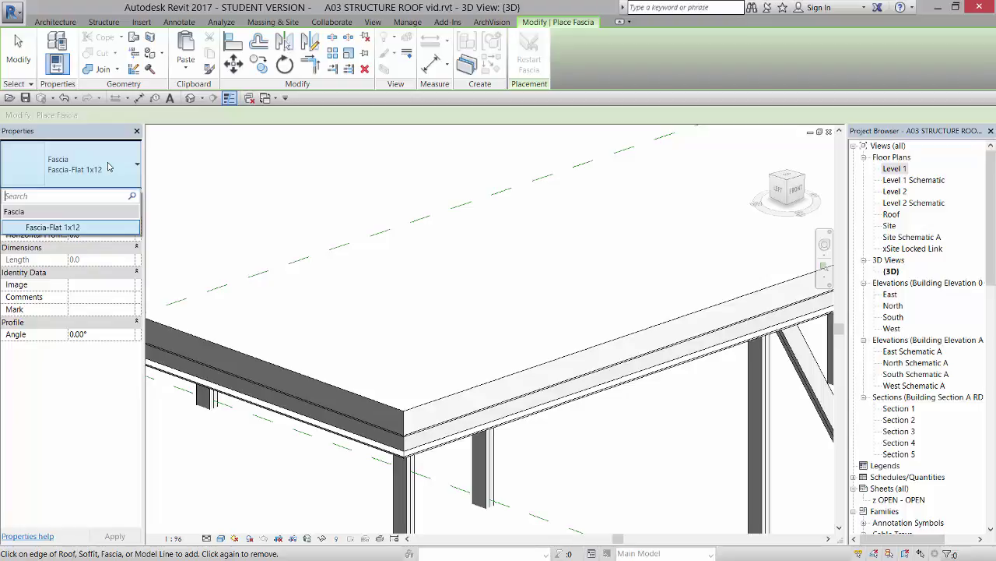
pyautogui.click(109, 166)
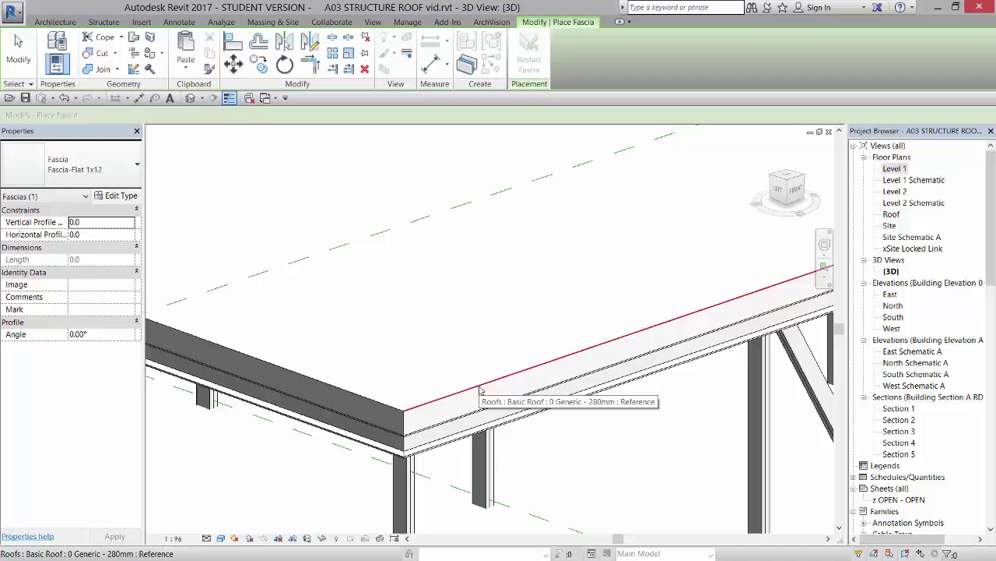
# Step: Place fascia along the front, left and far edges of the roof
pyautogui.click(479, 387)
pyautogui.scroll(5, 386, 429)
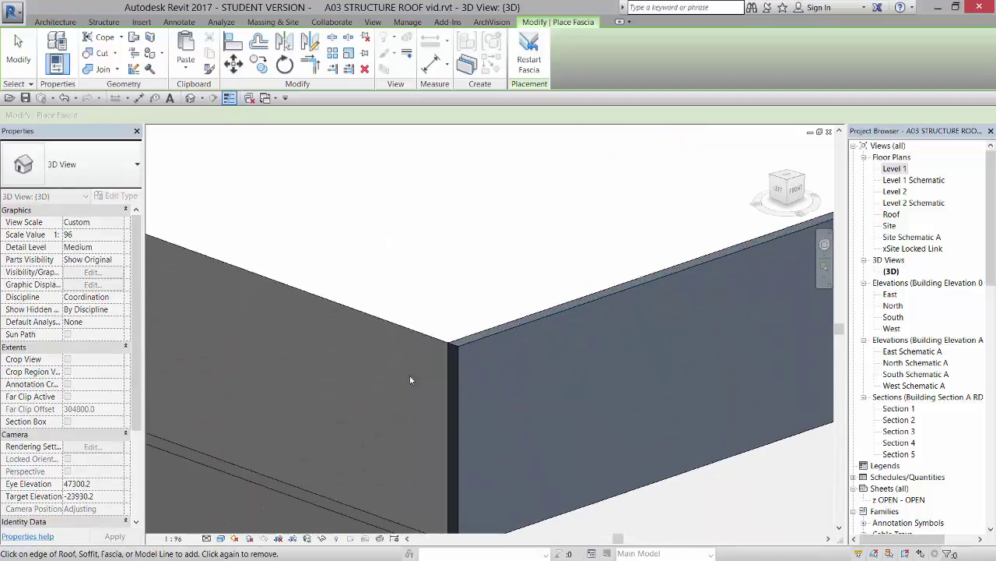
pyautogui.click(411, 333)
pyautogui.scroll(-3, 503, 468)
pyautogui.scroll(-4, 503, 469)
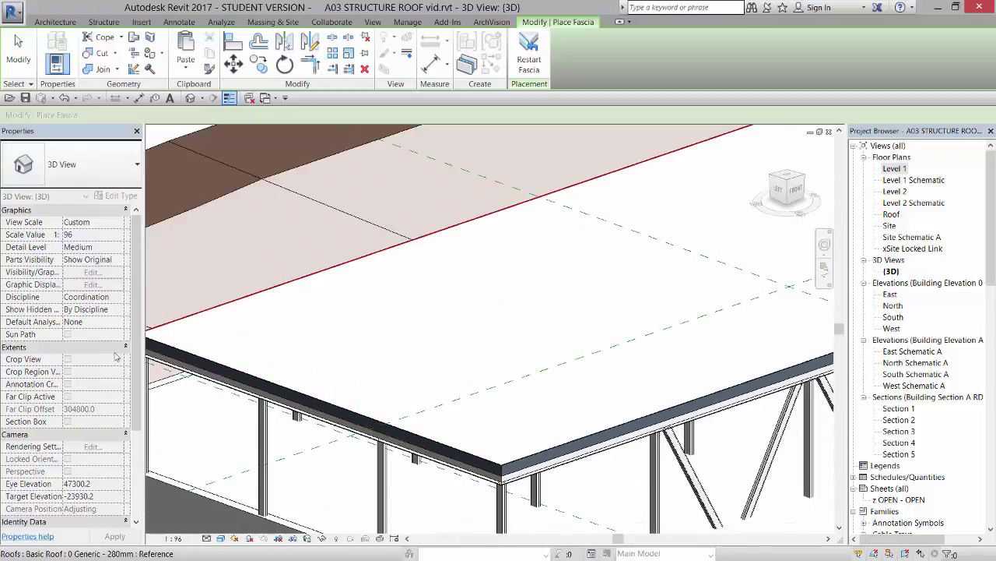
pyautogui.keyDown('shift'); pyautogui.moveTo(238, 303); pyautogui.dragTo(353, 389, button='middle'); pyautogui.keyUp('shift')
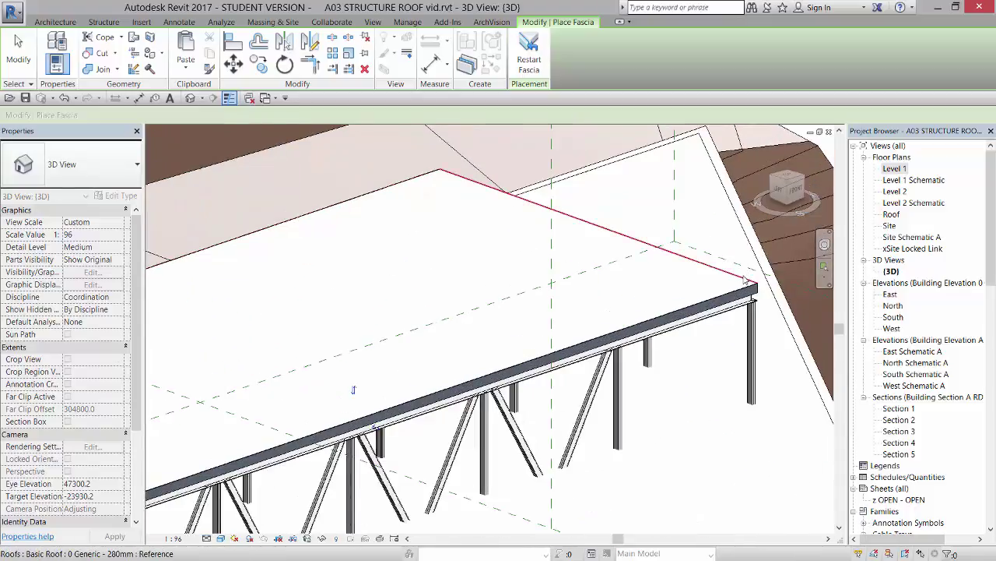
pyautogui.scroll(-2, 688, 301)
pyautogui.click(689, 301)
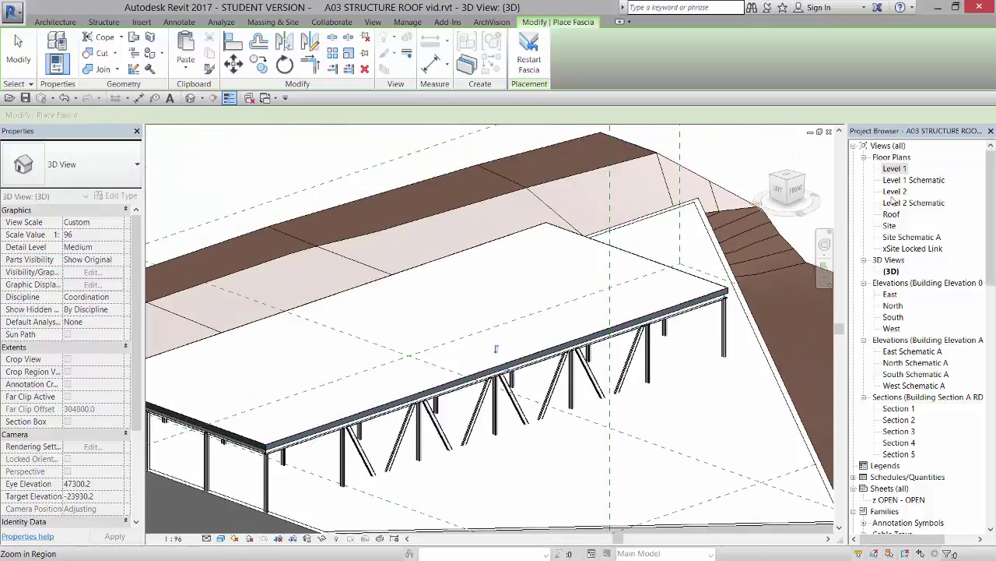
# Step: Reopen Section 5 through the Level 1 plan and zoom to the fascia at the roof edge
pyautogui.doubleClick(895, 168)
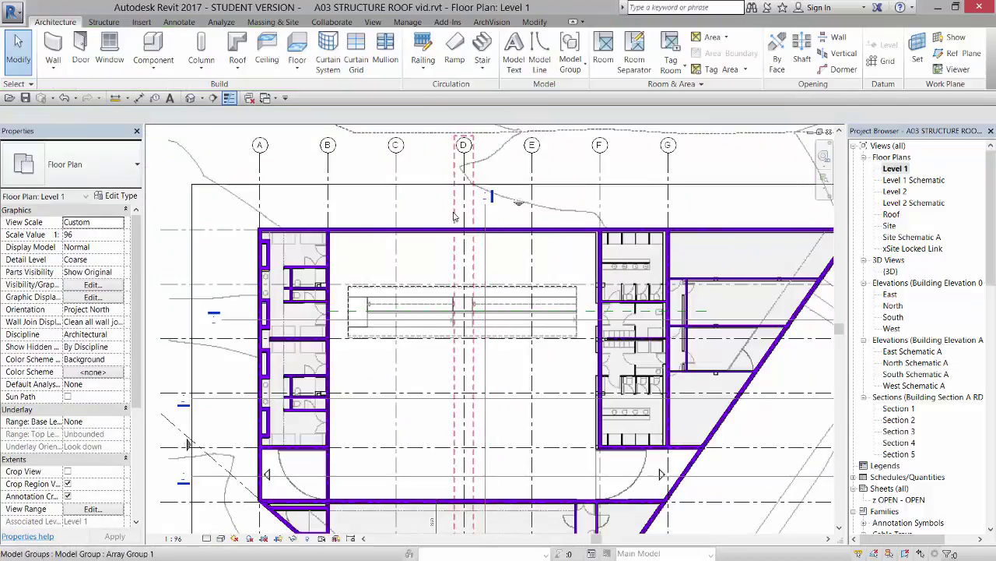
pyautogui.doubleClick(480, 214)
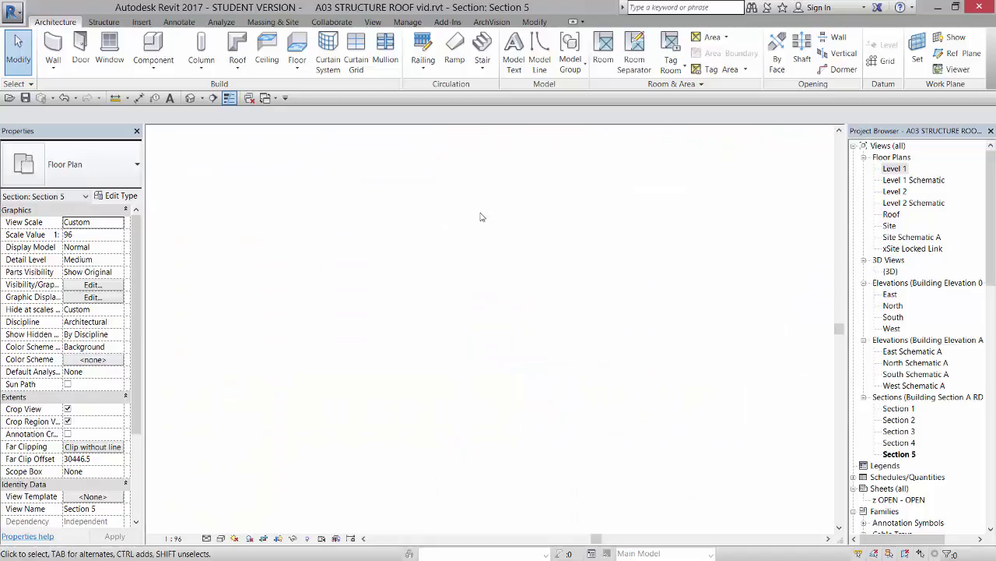
pyautogui.scroll(6, 273, 340)
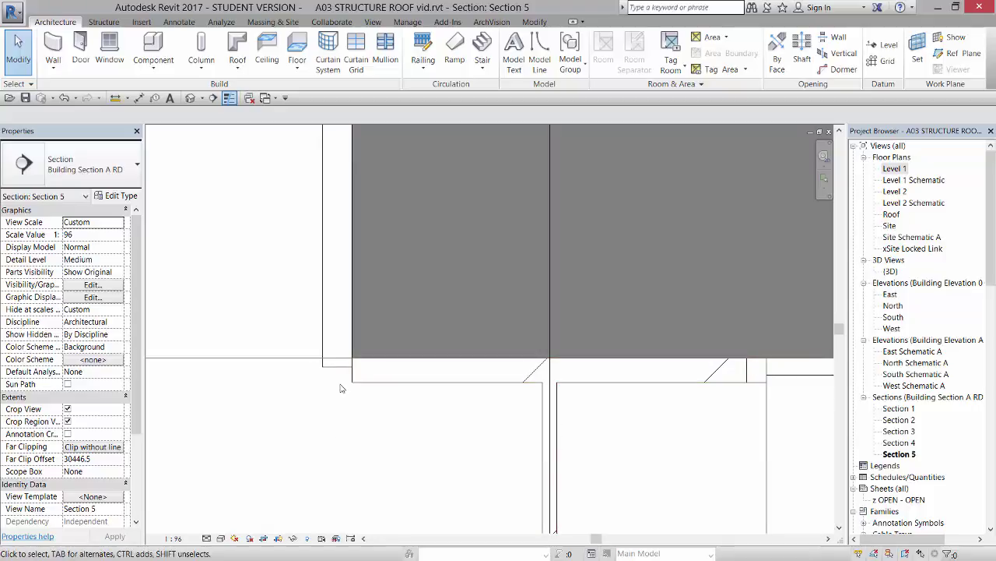
pyautogui.scroll(-2, 350, 413)
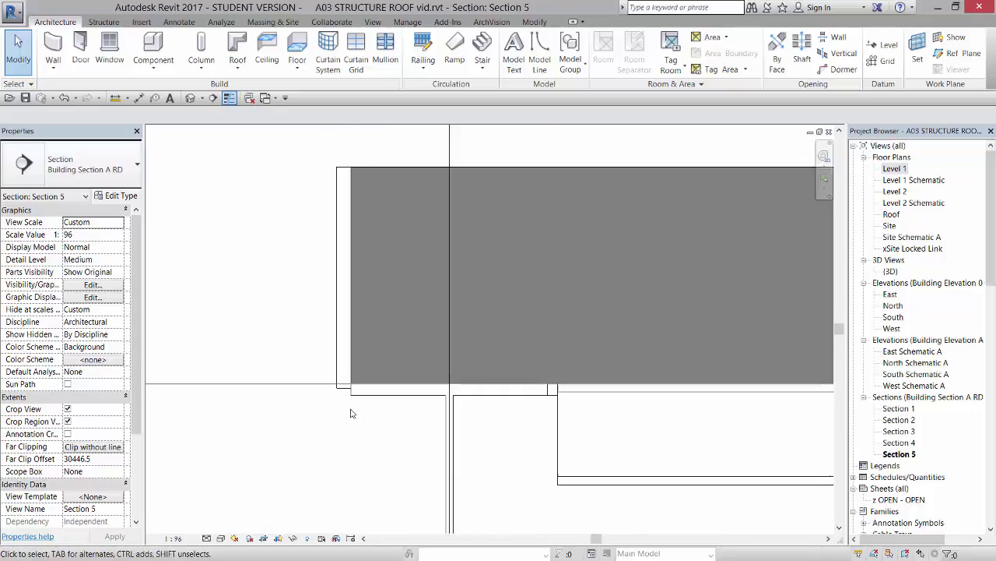
pyautogui.scroll(-2, 352, 413)
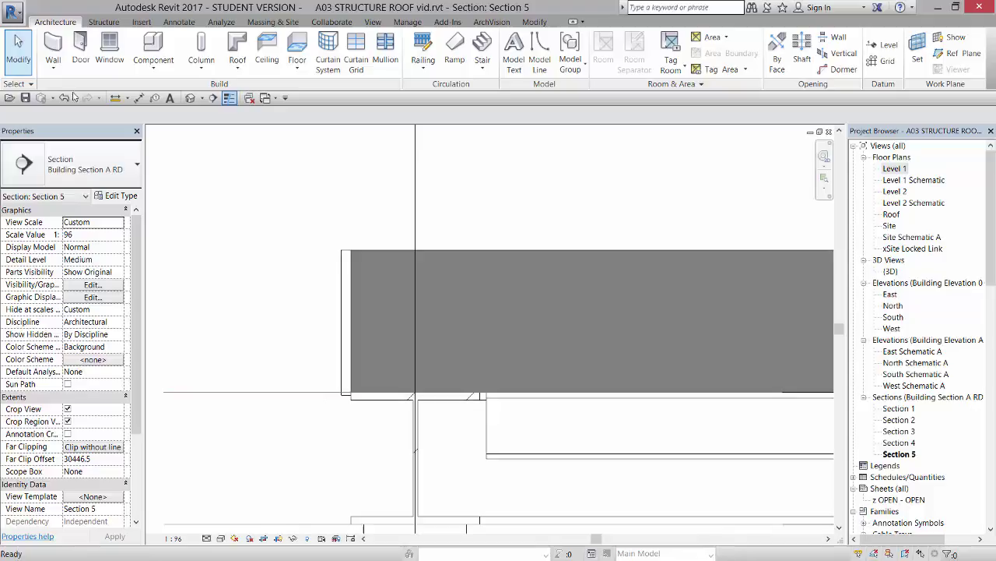
pyautogui.click(345, 269)
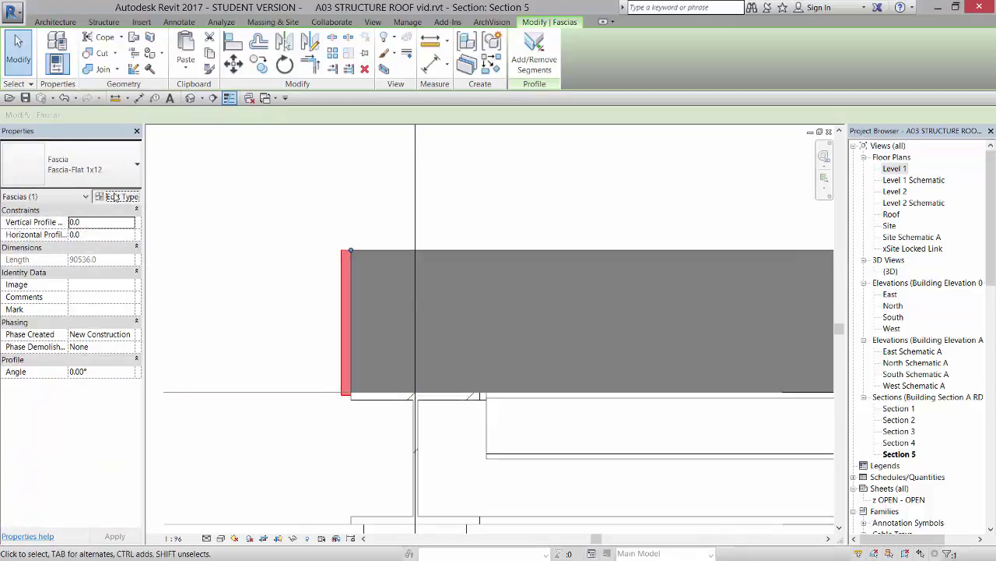
pyautogui.click(114, 197)
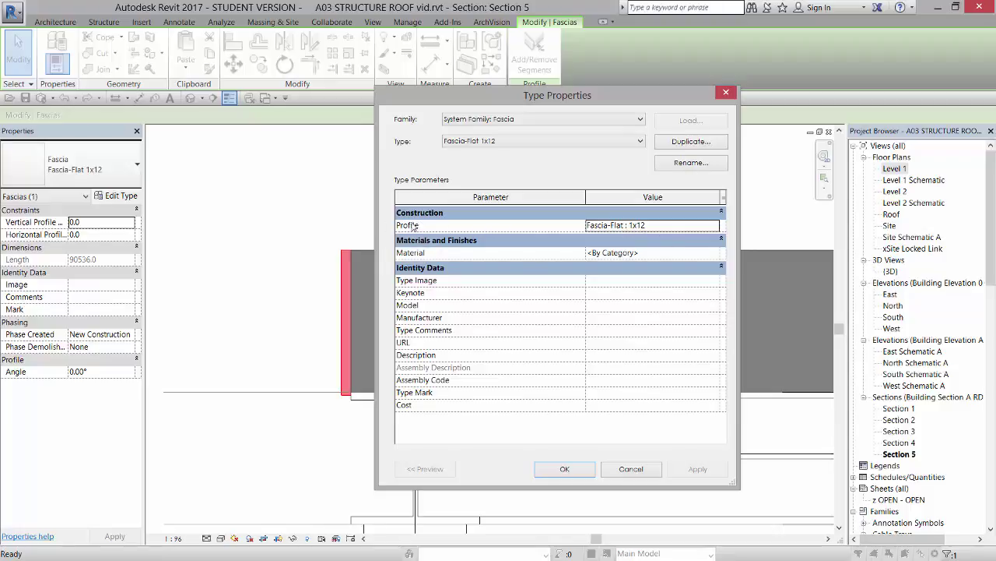
pyautogui.click(631, 469)
# Step: Expand Families > Profiles > Fascia-Flat and open the 1x12 type's properties
pyautogui.moveTo(992, 194); pyautogui.dragTo(991, 422)
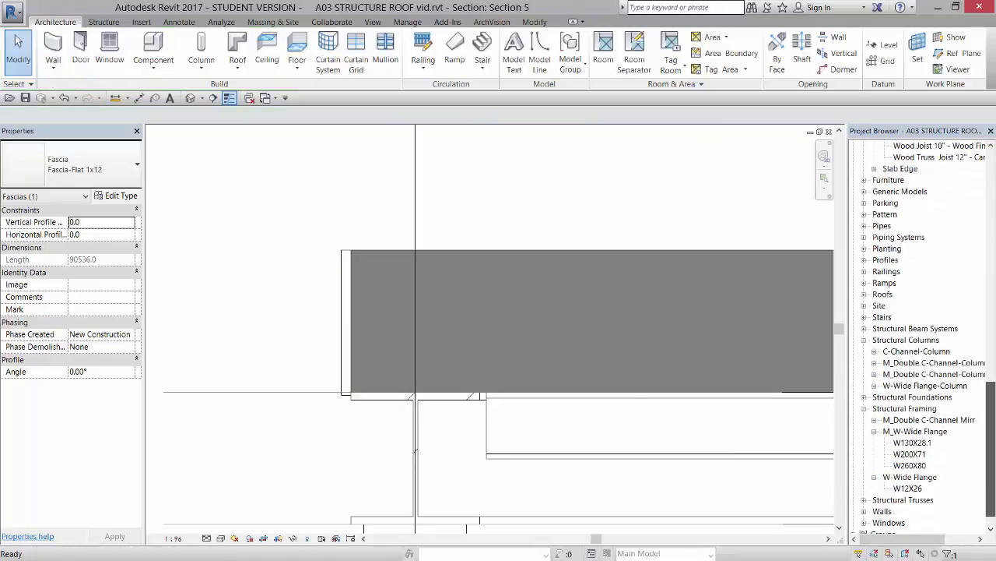
pyautogui.click(864, 260)
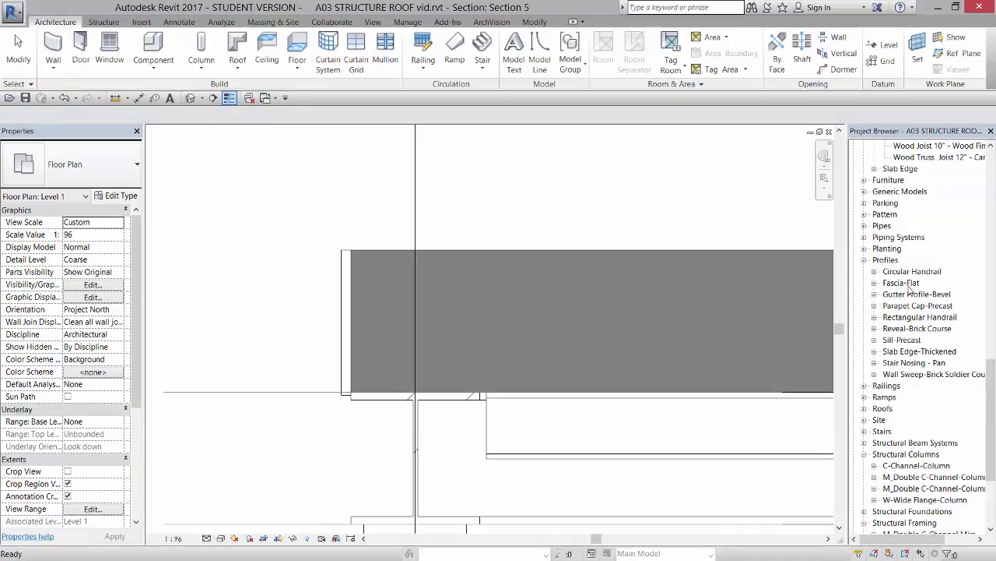
pyautogui.click(874, 283)
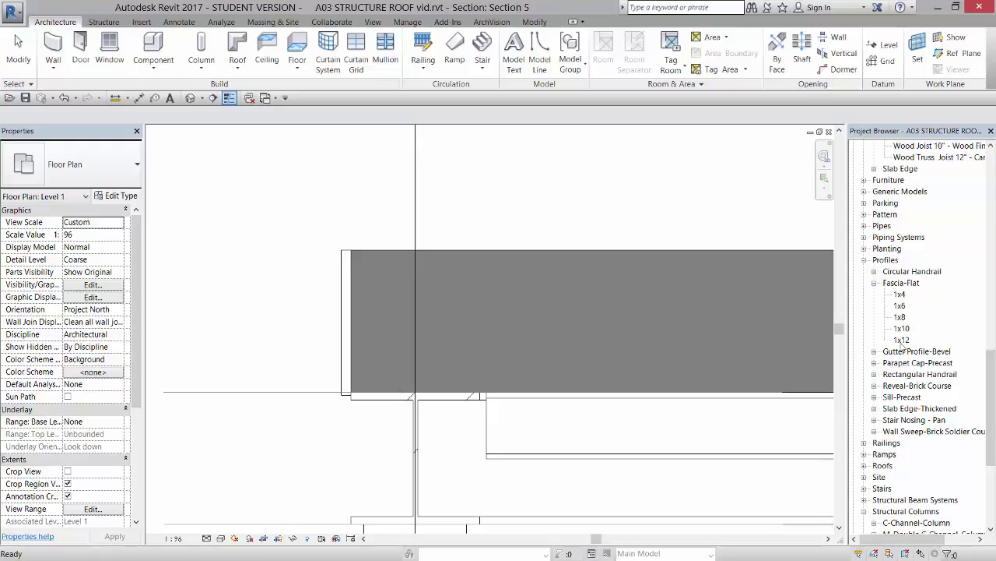
pyautogui.doubleClick(901, 344)
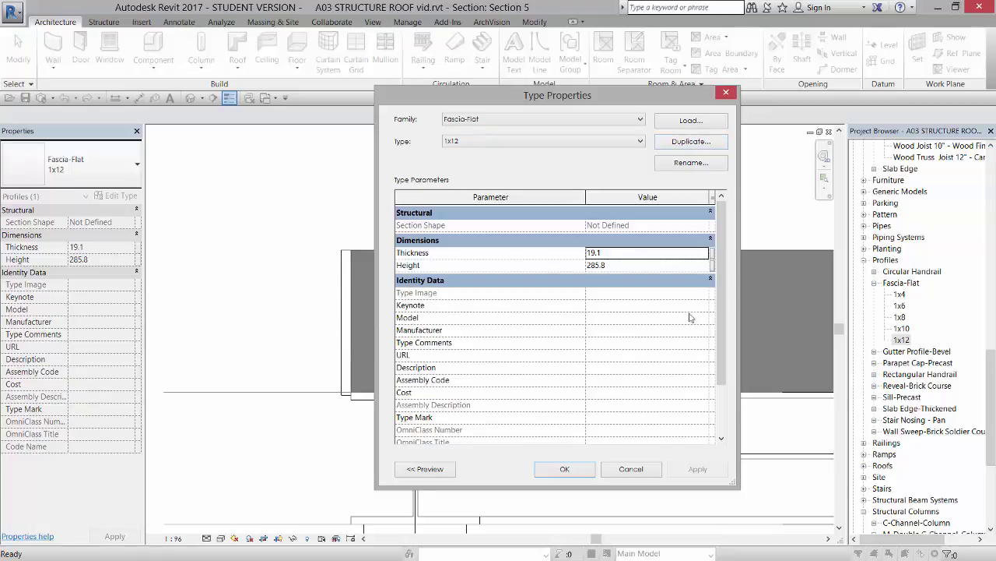
# Step: Rename the profile type to 280mm, set Height 280 and Thickness 20, and apply
pyautogui.click(691, 164)
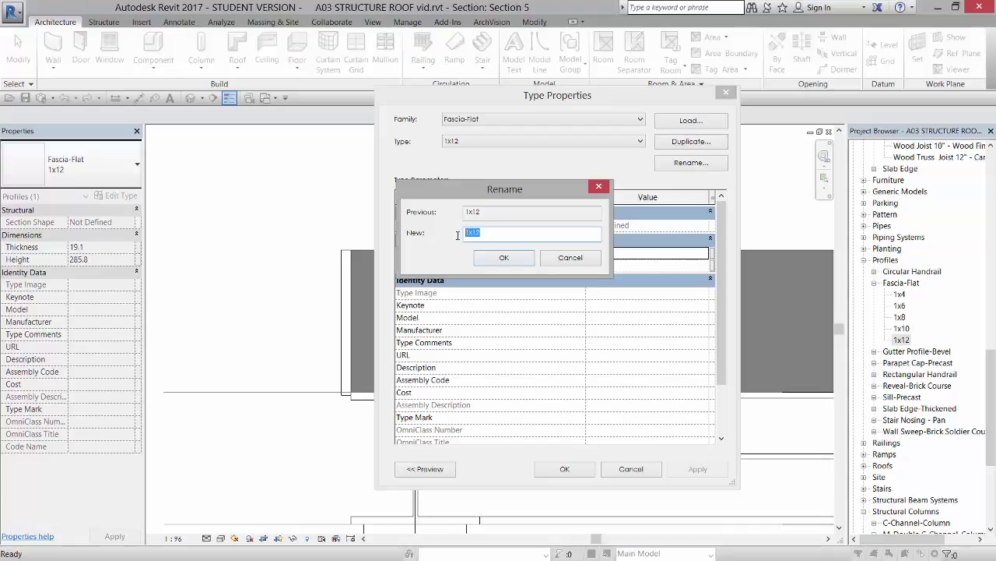
pyautogui.write('280mm')
pyautogui.click(504, 257)
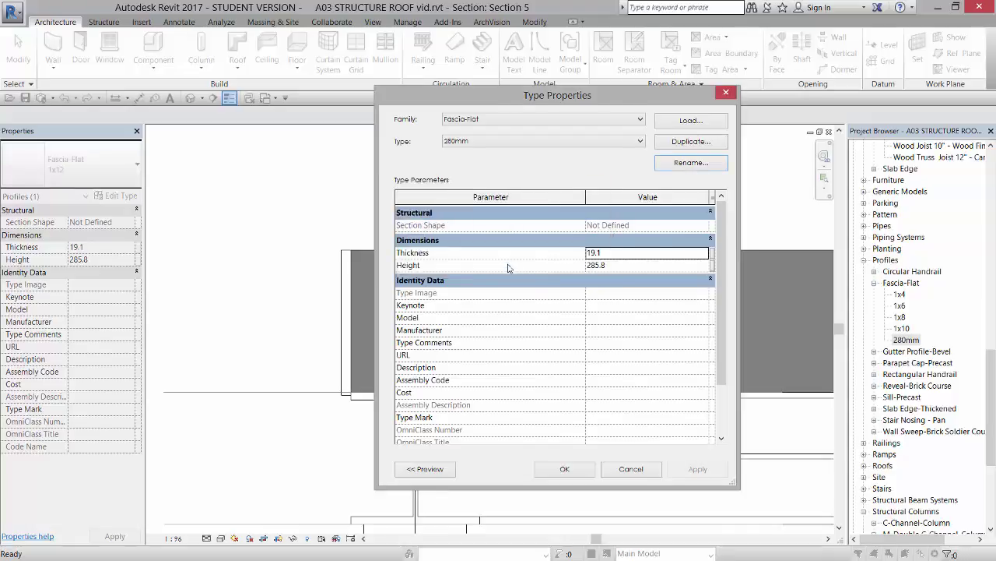
pyautogui.click(629, 265)
pyautogui.write('280')
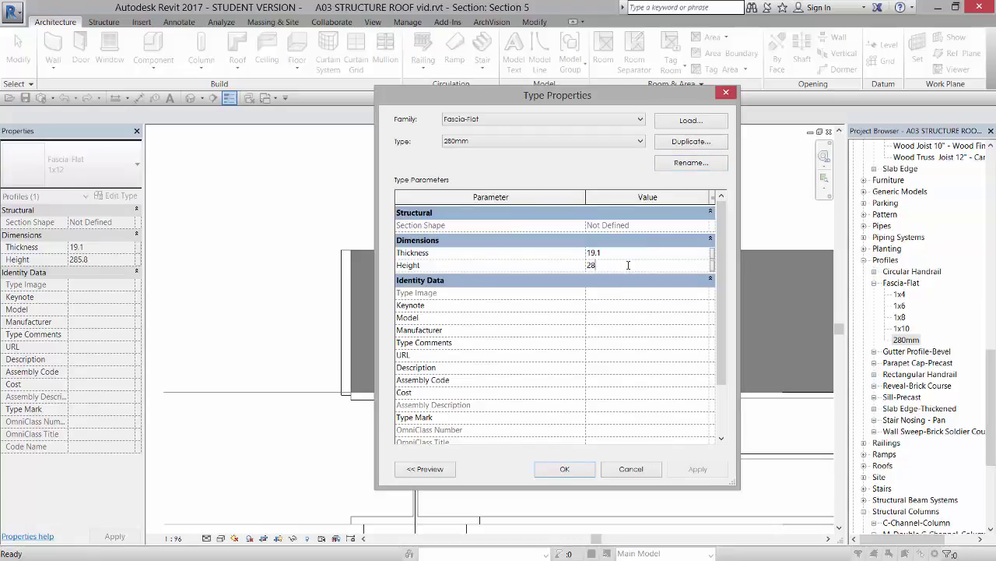
pyautogui.click(611, 253)
pyautogui.write('2')
pyautogui.write('0')
pyautogui.click(567, 470)
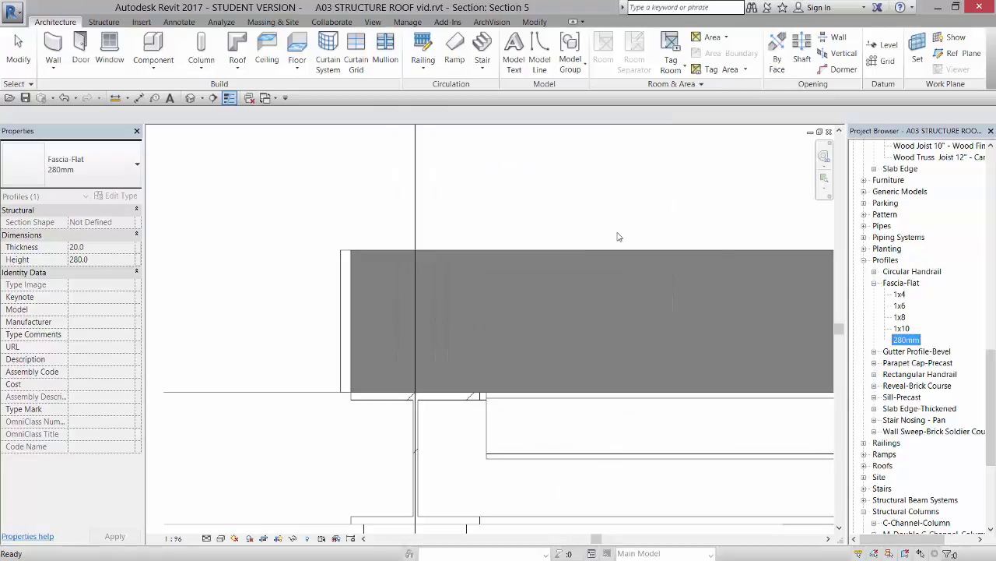
pyautogui.click(619, 228)
pyautogui.scroll(3, 334, 378)
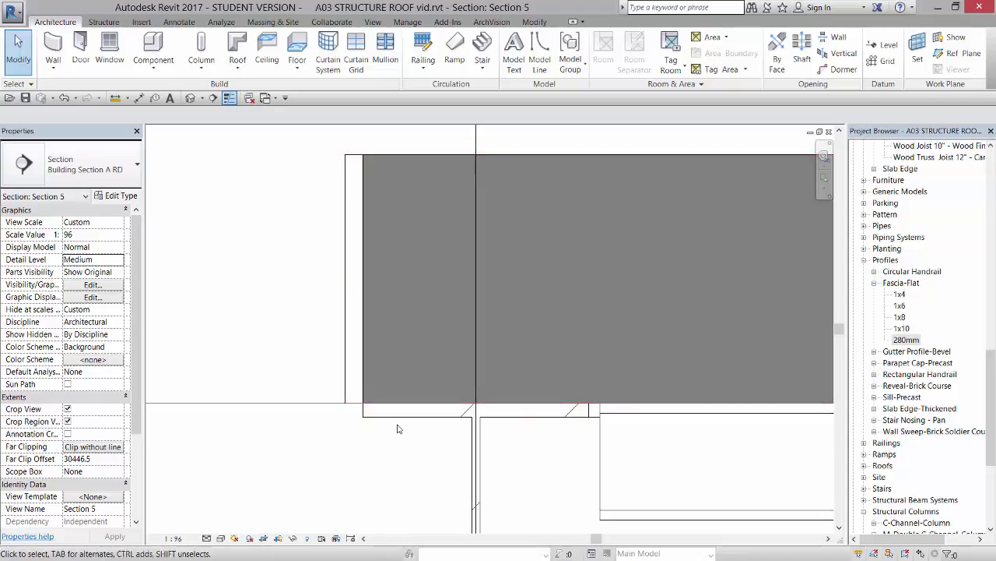
pyautogui.click(345, 187)
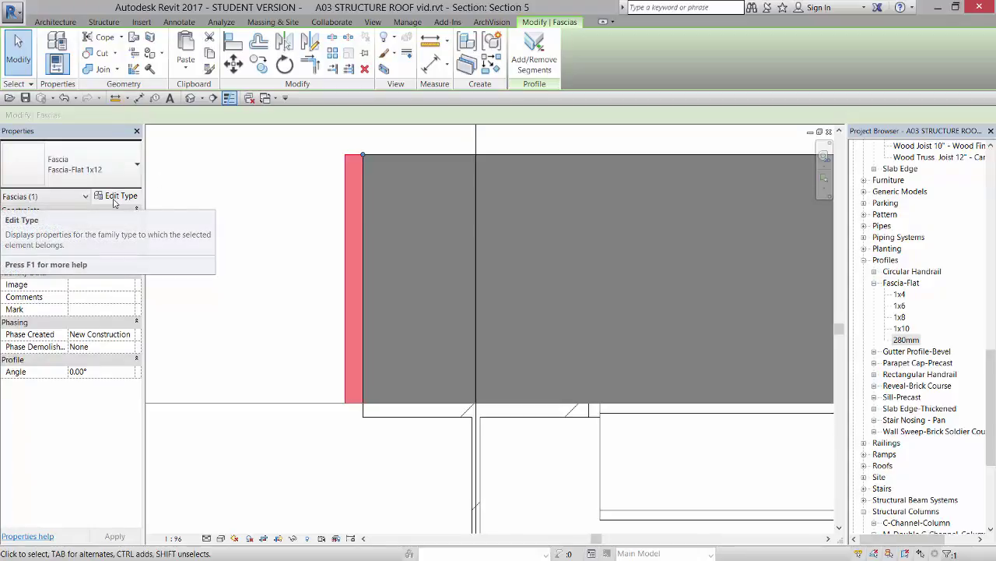
pyautogui.click(114, 199)
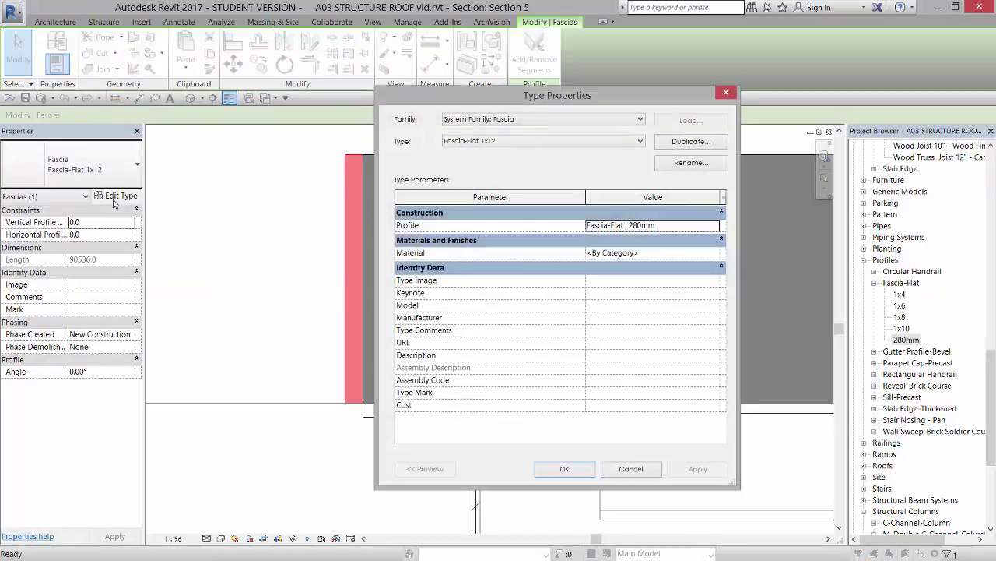
pyautogui.click(480, 143)
pyautogui.click(690, 163)
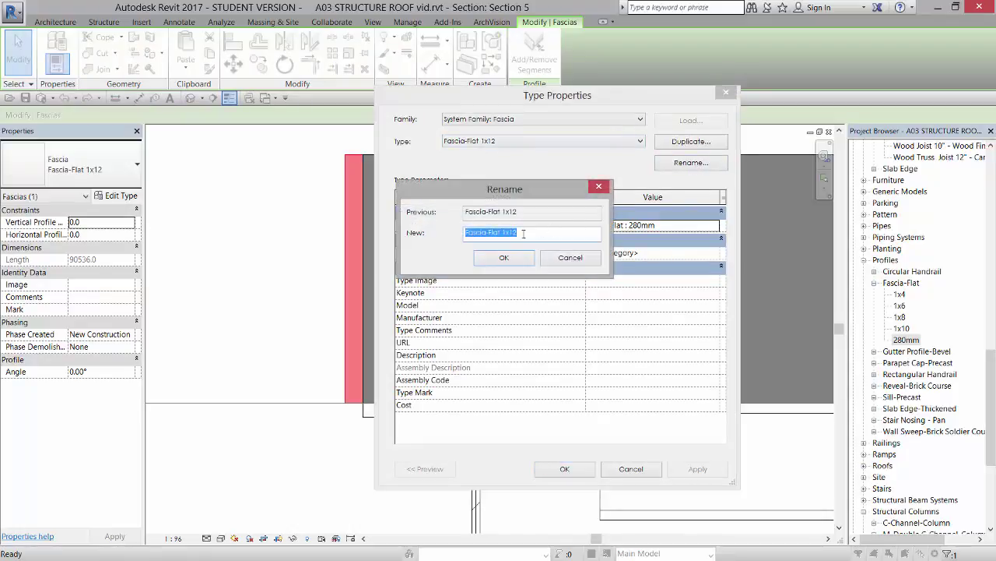
pyautogui.click(524, 234)
pyautogui.moveTo(514, 234); pyautogui.dragTo(503, 234)
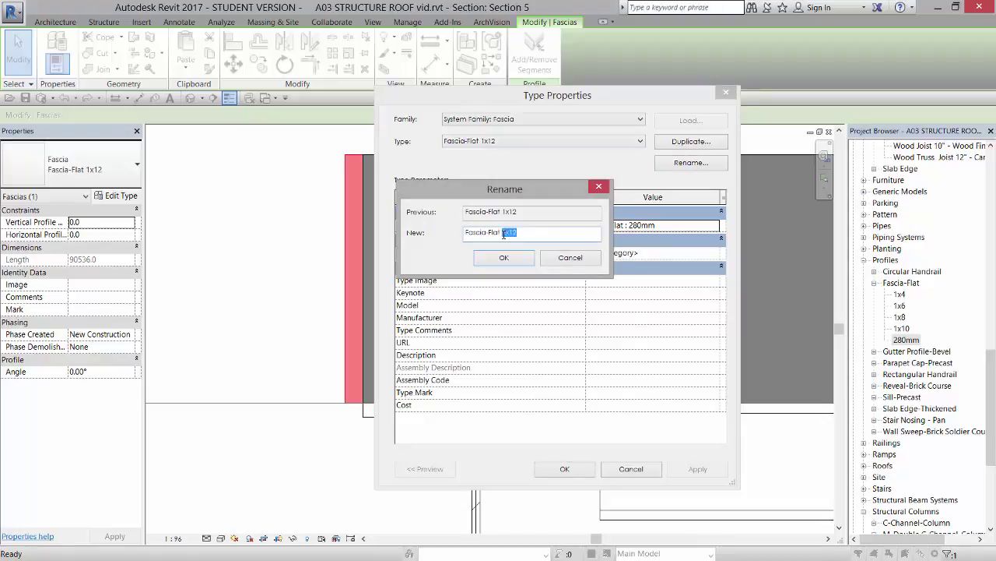
pyautogui.press('BackSpace')
pyautogui.write('280mm')
pyautogui.click(513, 257)
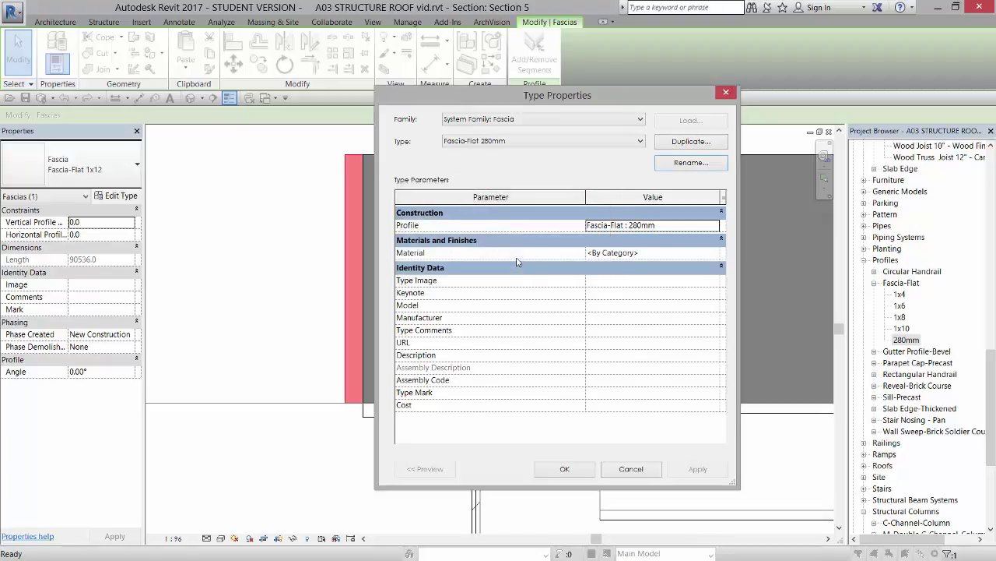
pyautogui.click(711, 229)
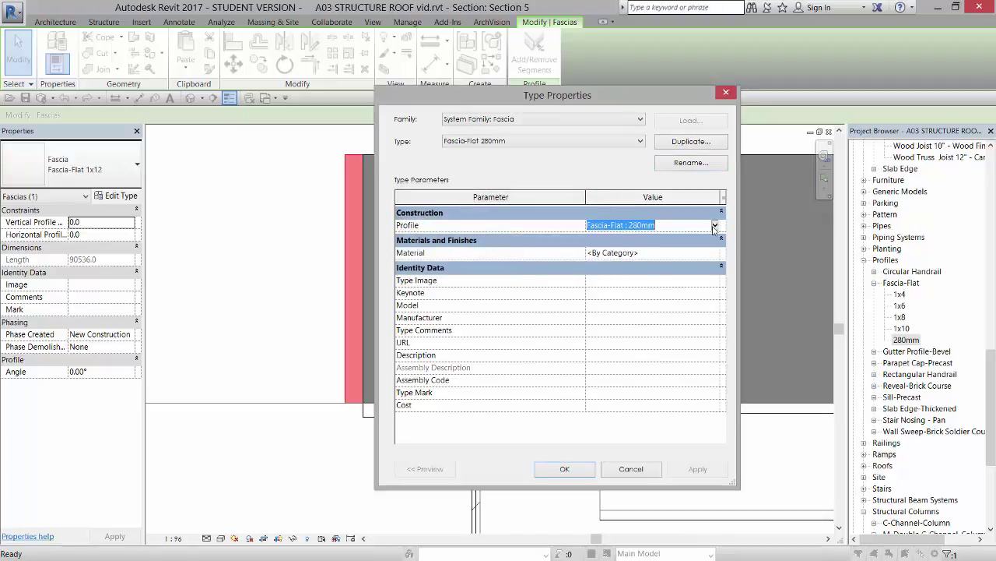
pyautogui.click(714, 225)
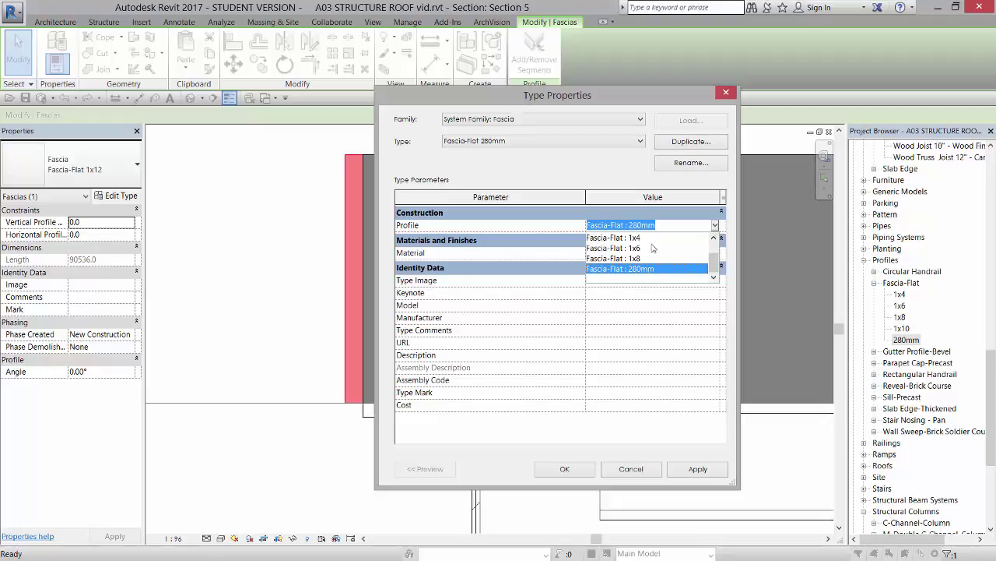
pyautogui.click(633, 474)
pyautogui.click(632, 473)
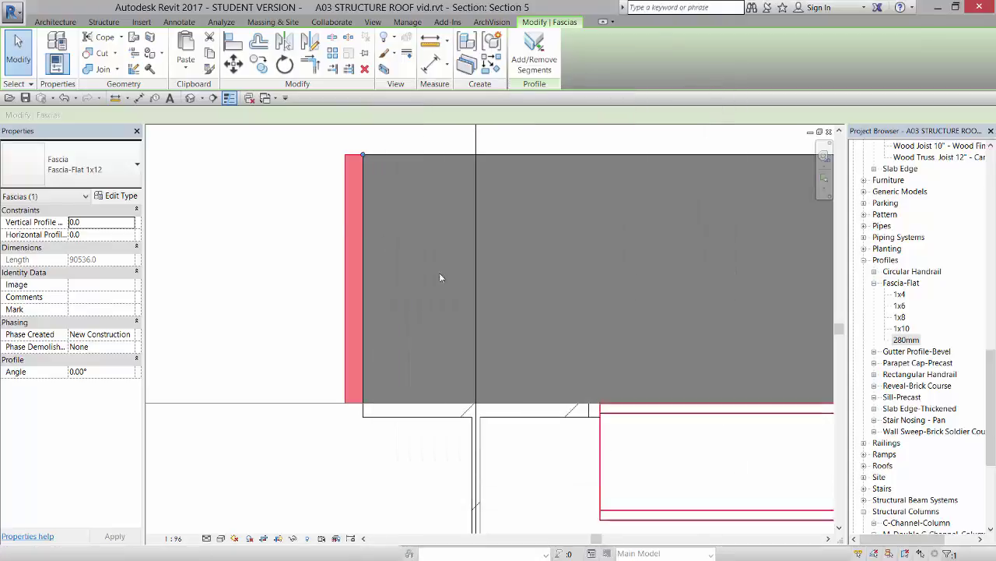
# Step: Switch to the 3D view and select the fascia along the roof edge
pyautogui.click(317, 222)
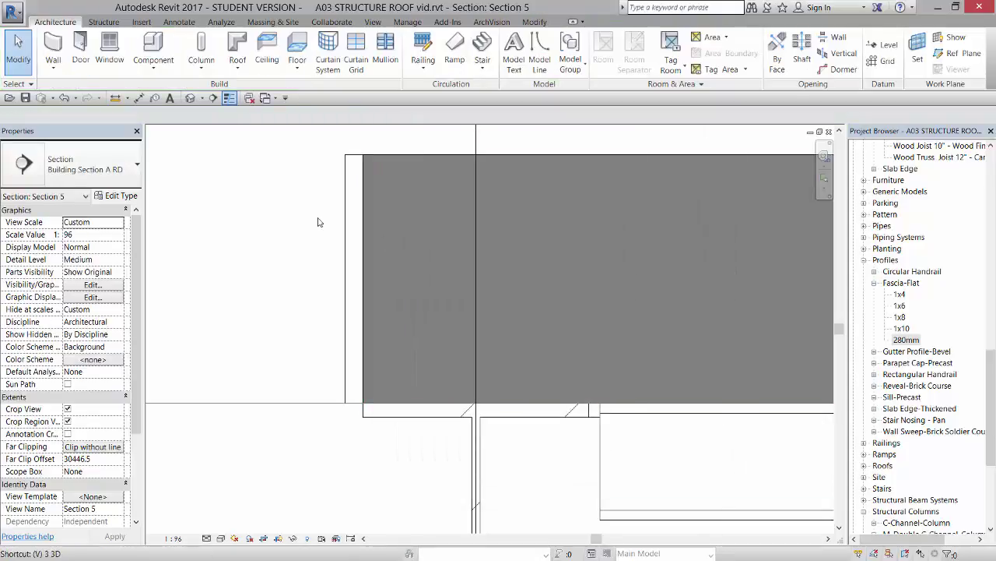
pyautogui.hotkey('ctrl', 'Tab')
pyautogui.scroll(-3, 608, 325)
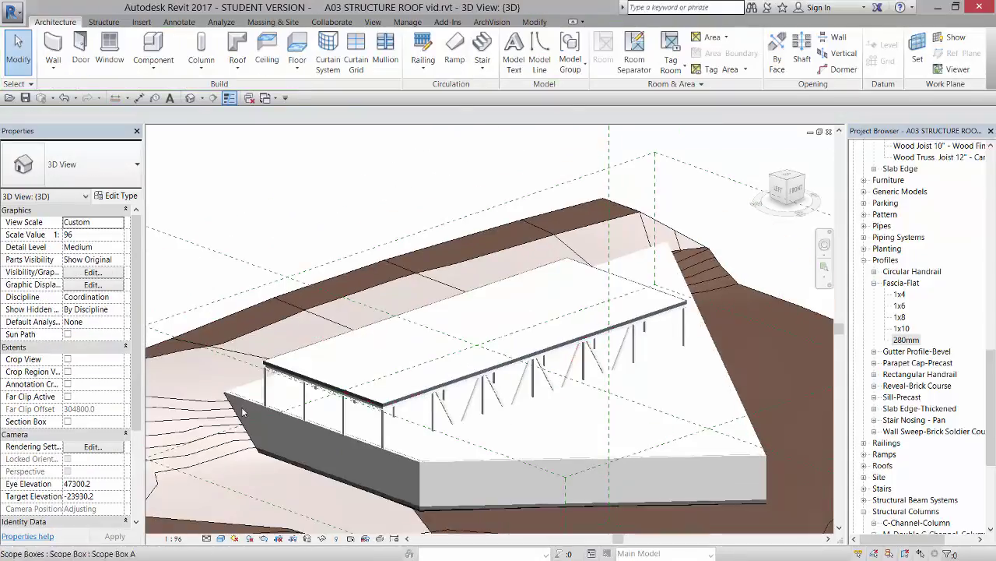
pyautogui.scroll(6, 317, 331)
pyautogui.click(317, 331)
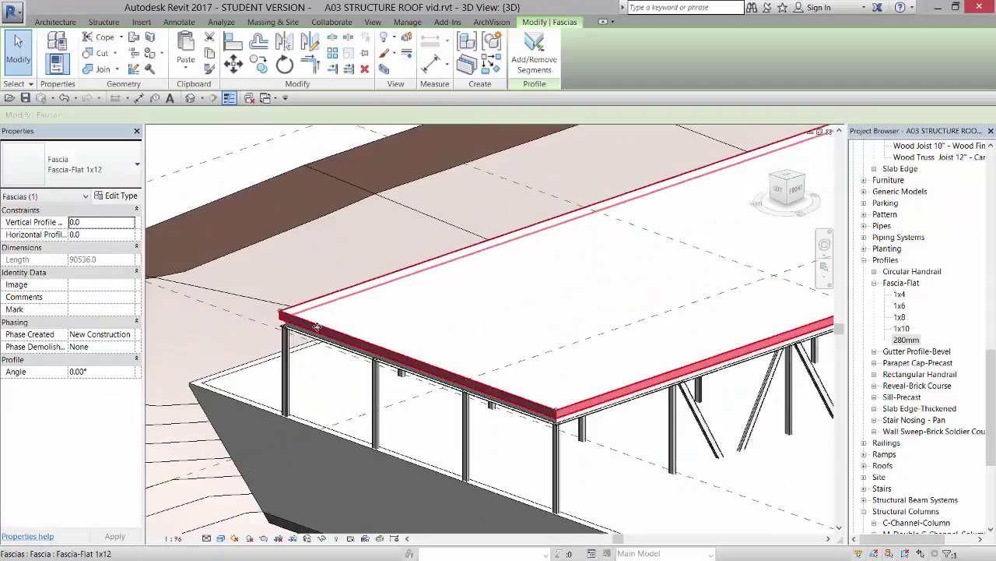
# Step: Set the Fascia-Flat 1x12 type's material to Column - White, found by searching 'white'
pyautogui.click(129, 197)
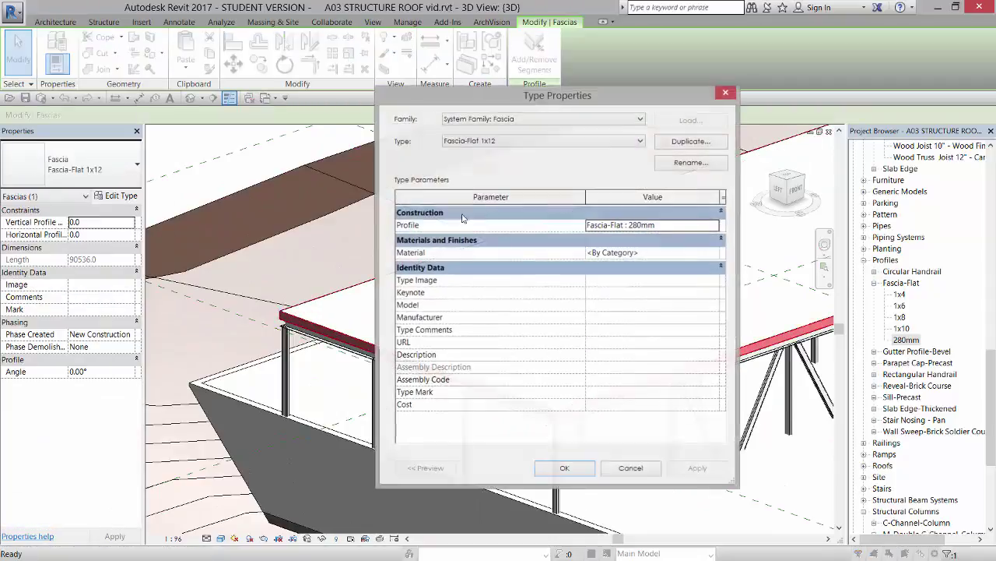
pyautogui.click(715, 253)
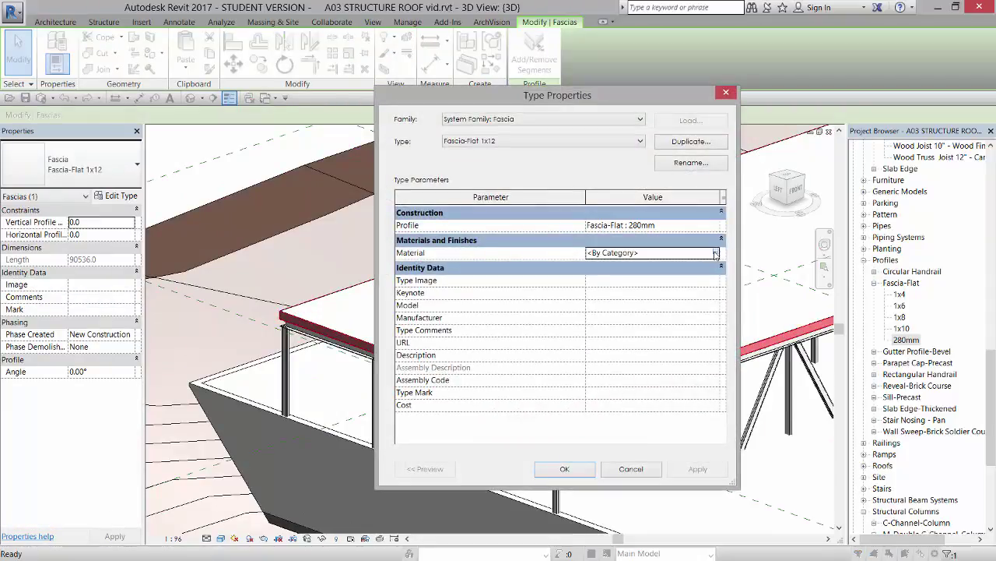
pyautogui.click(715, 253)
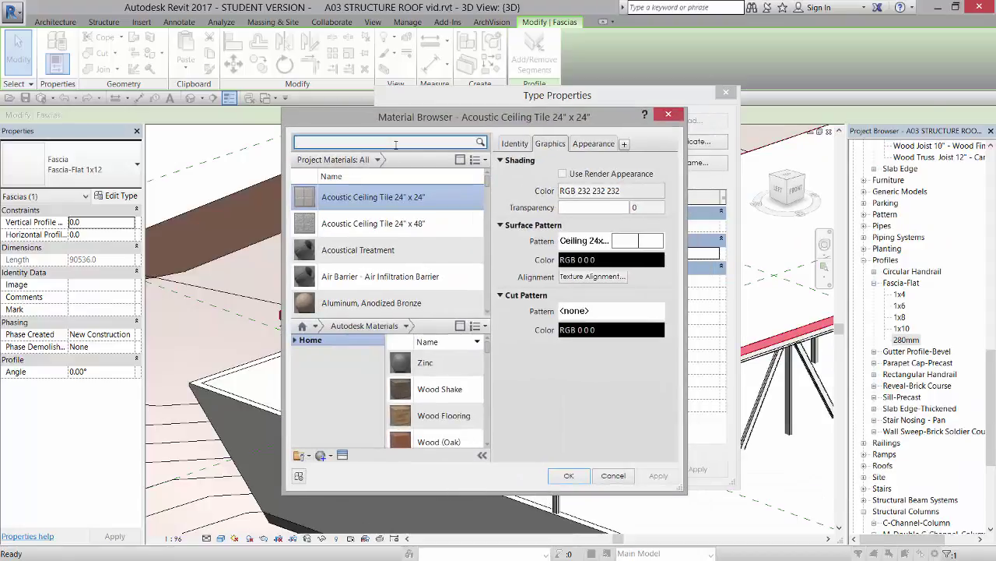
pyautogui.click(395, 142)
pyautogui.write('whi')
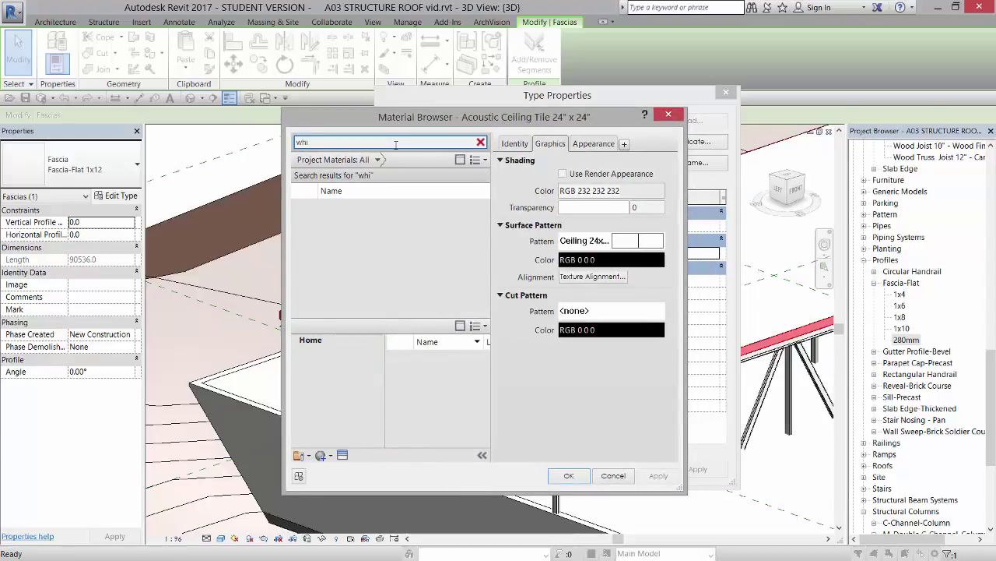
pyautogui.write('te')
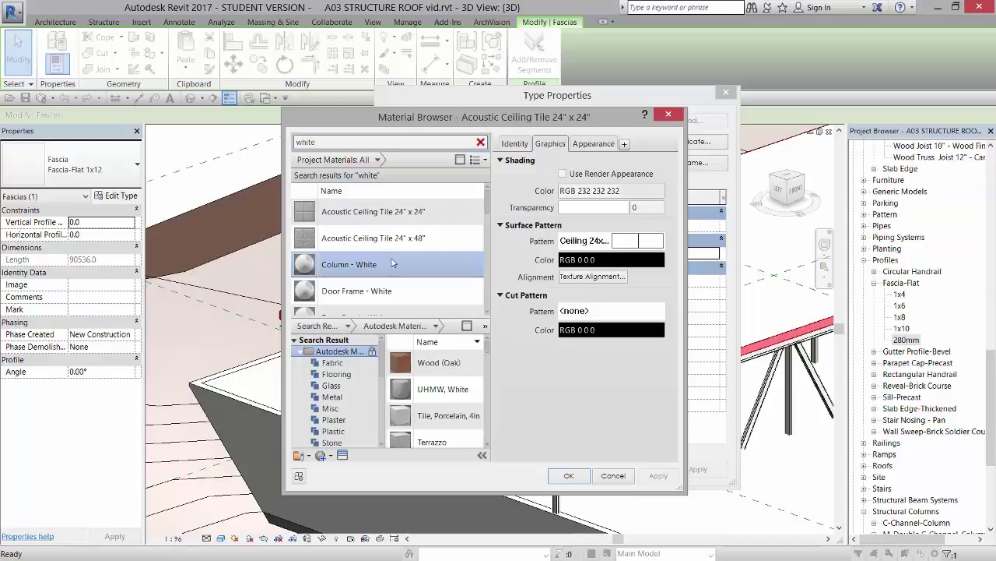
pyautogui.click(393, 264)
pyautogui.click(569, 474)
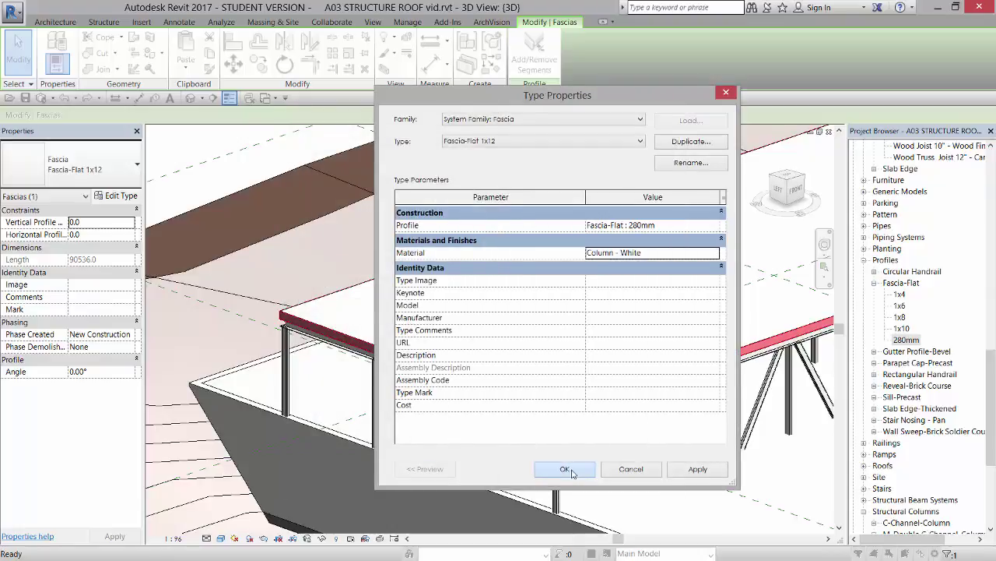
pyautogui.click(565, 469)
pyautogui.press('Escape')
pyautogui.press('Escape')
pyautogui.scroll(5, 502, 431)
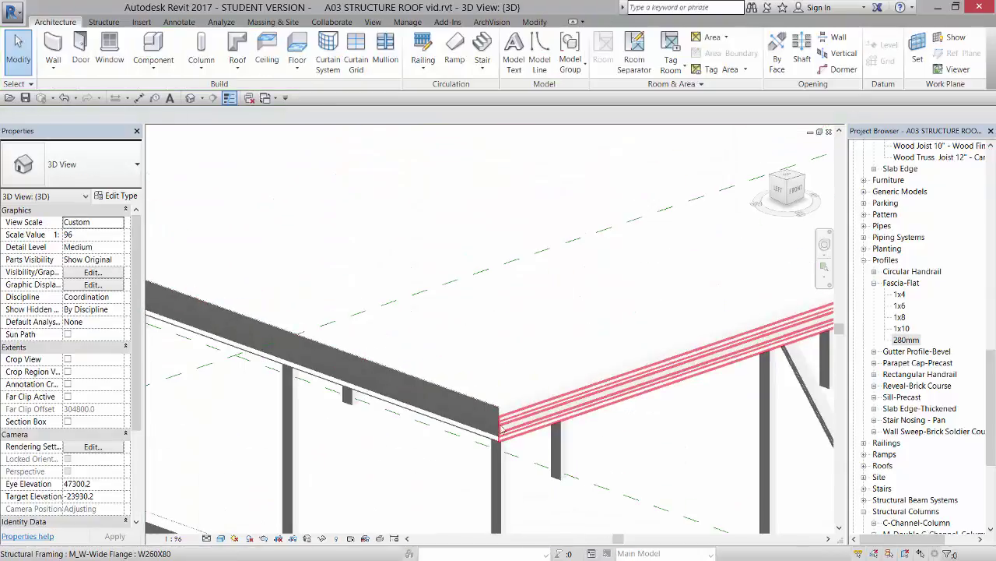
pyautogui.scroll(-6, 460, 347)
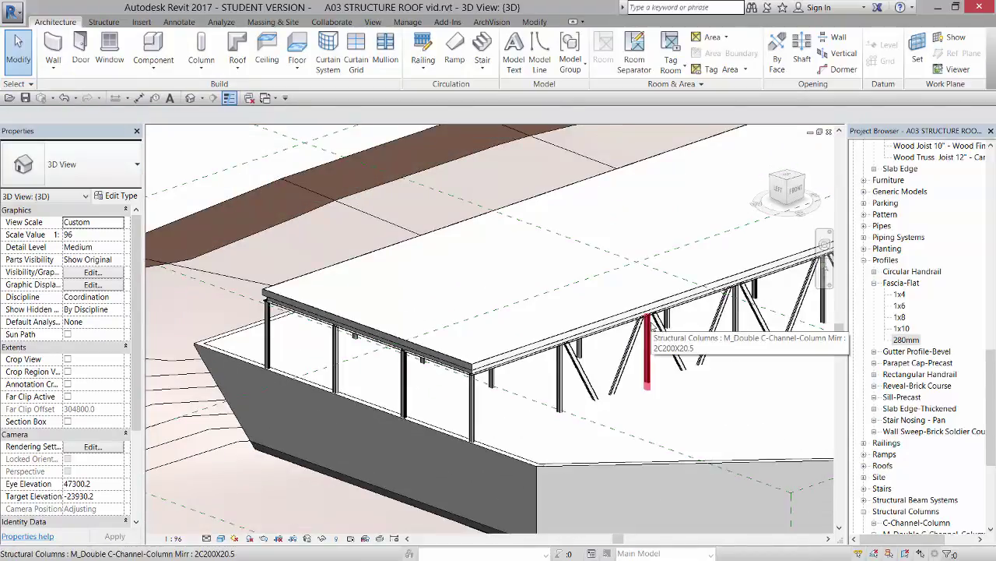
pyautogui.scroll(-3, 653, 328)
pyautogui.keyDown('shift'); pyautogui.moveTo(652, 328); pyautogui.dragTo(638, 355, button='middle'); pyautogui.keyUp('shift')
pyautogui.scroll(4, 639, 355)
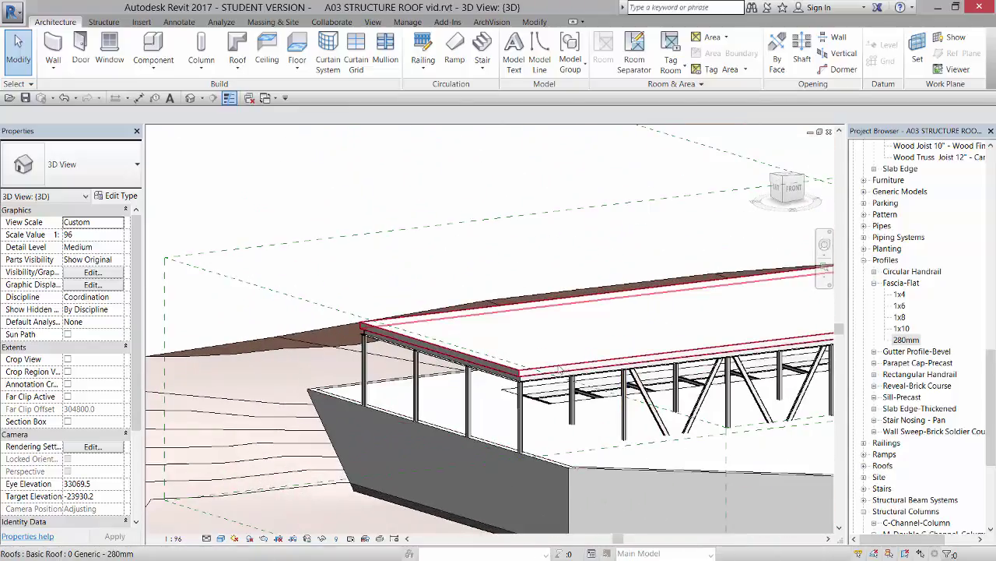
pyautogui.keyDown('shift'); pyautogui.moveTo(346, 328); pyautogui.dragTo(561, 346, button='middle'); pyautogui.keyUp('shift')
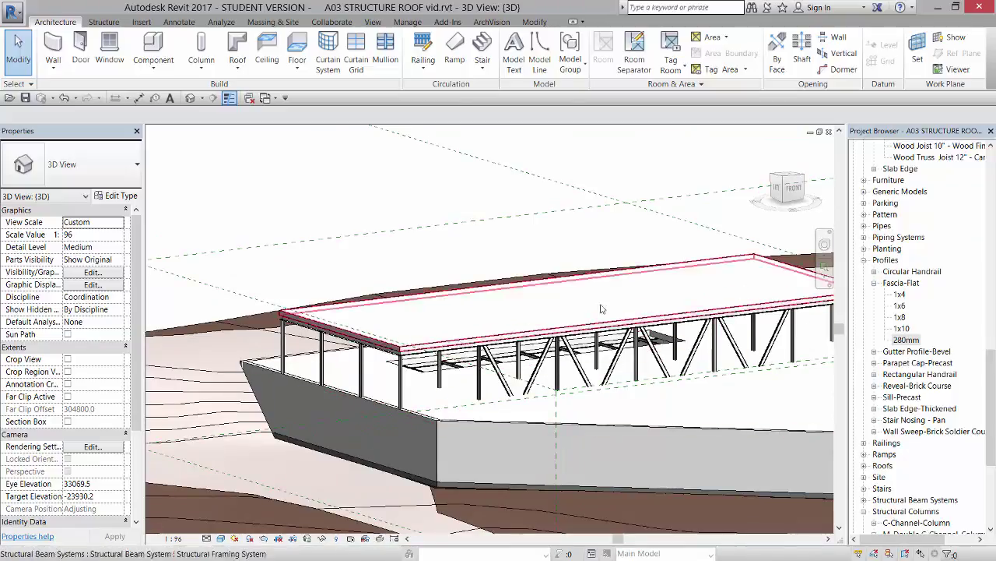
pyautogui.scroll(-3, 327, 288)
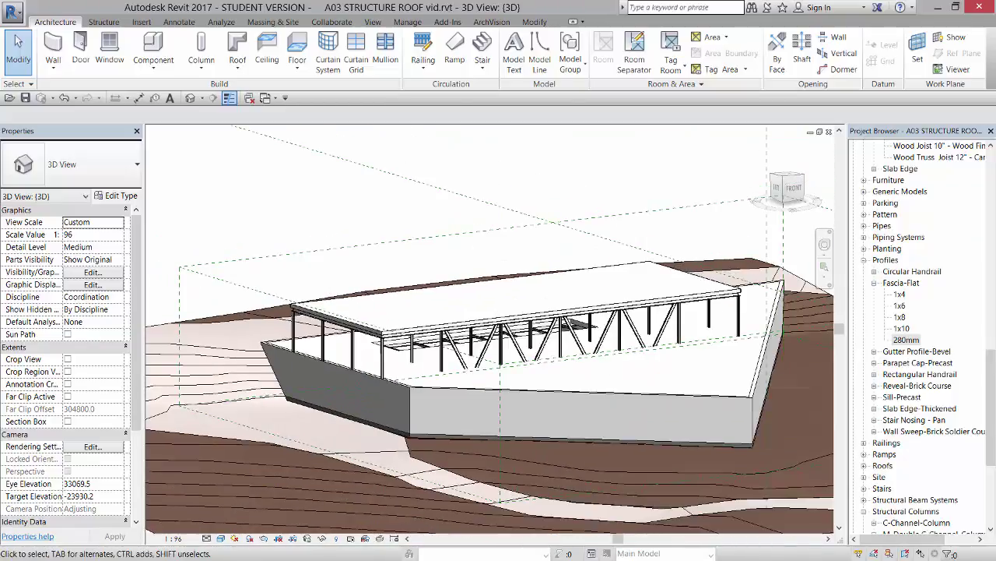